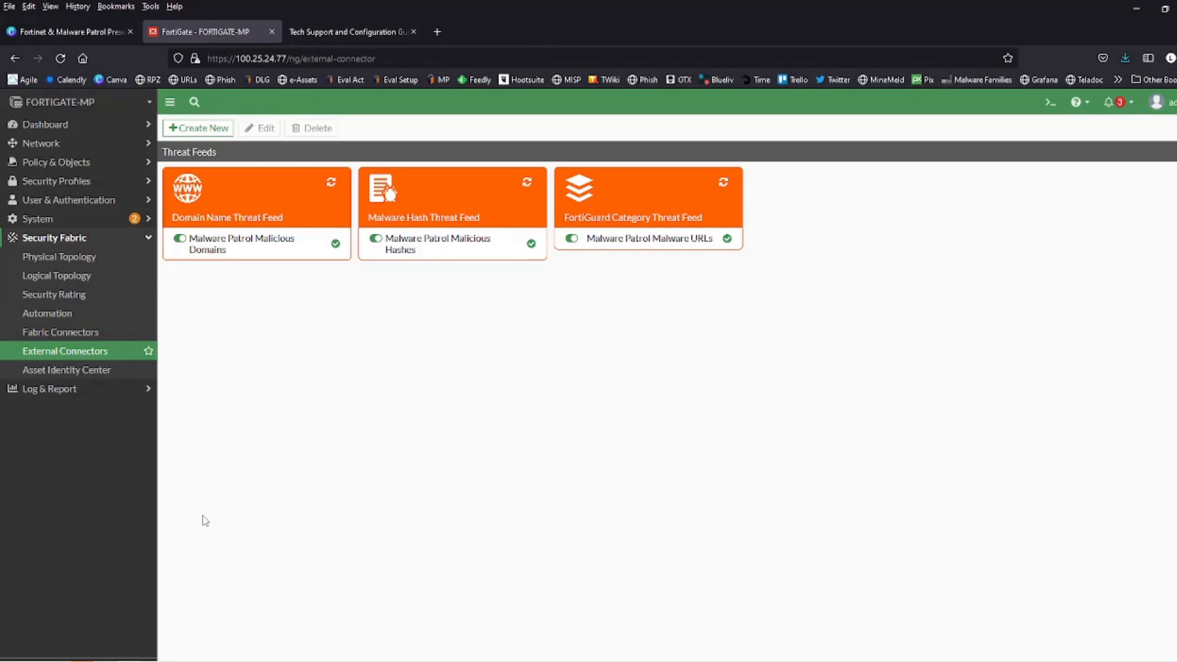
Step: Start a new external connector of the IP Address threat feed type
{"action": "left_click", "coordinate": [52, 238]}
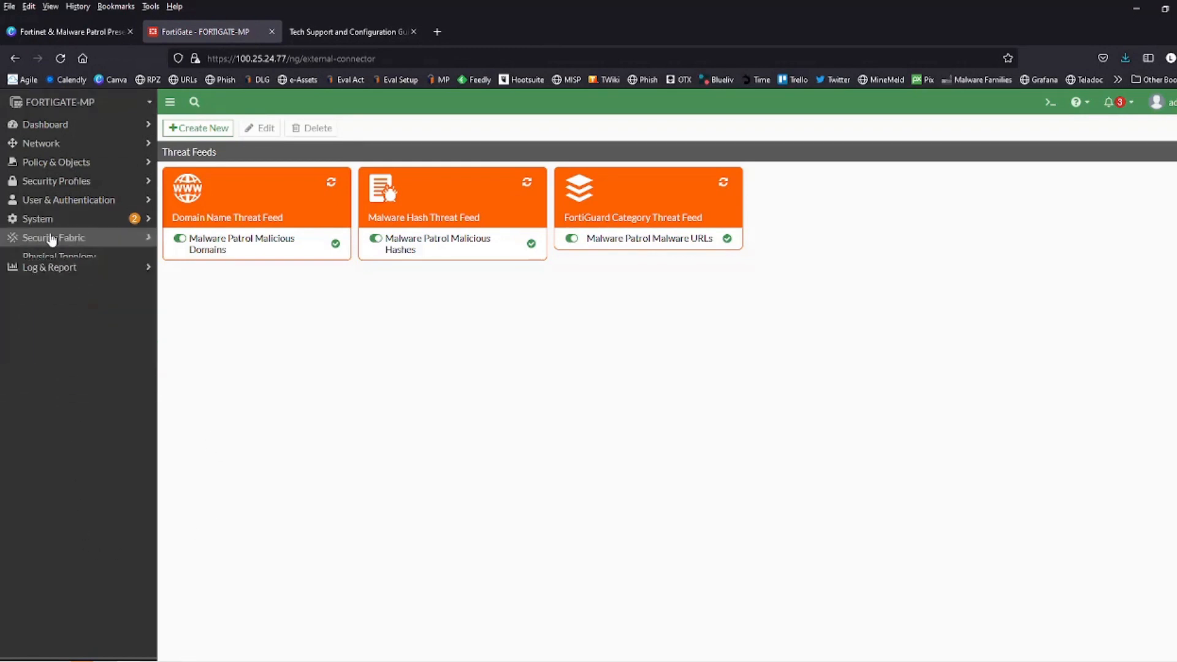
{"action": "left_click", "coordinate": [51, 238]}
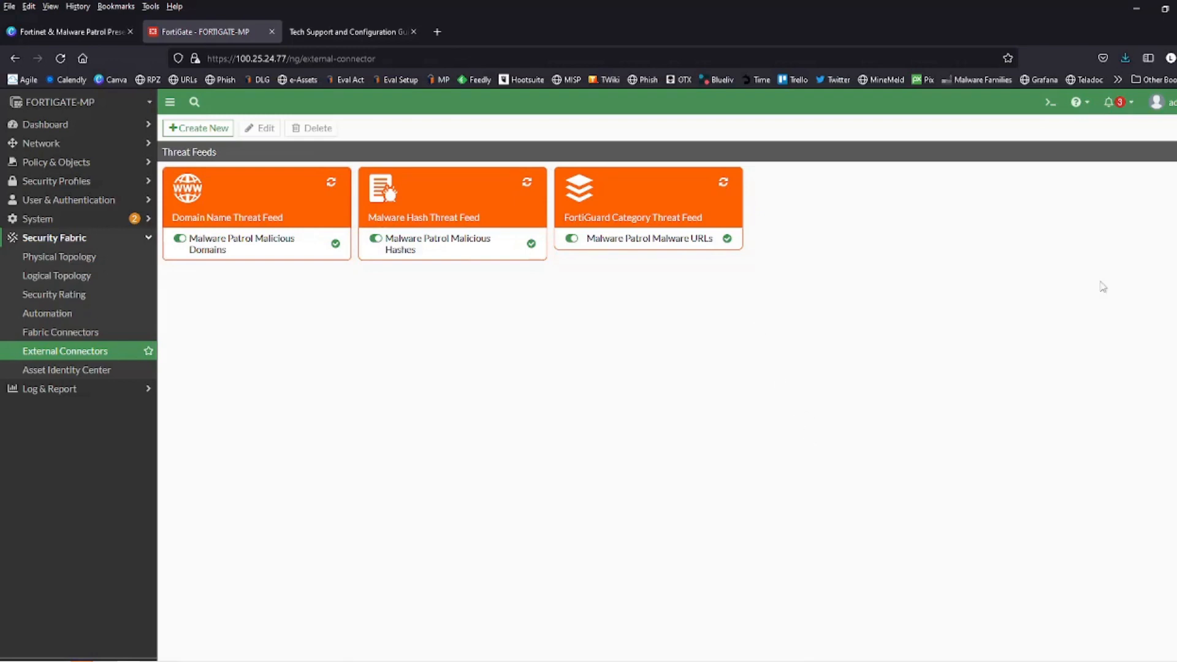
{"action": "left_click", "coordinate": [200, 132]}
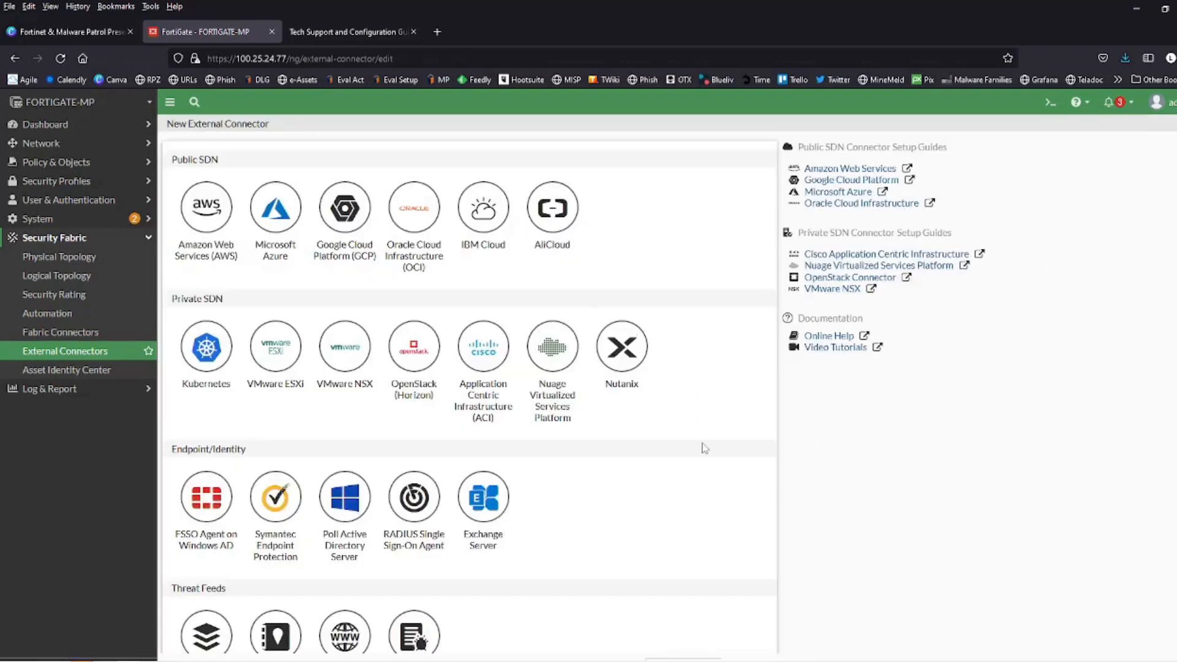
{"action": "scroll", "coordinate": [677, 484], "scroll_direction": "down", "scroll_amount": 1}
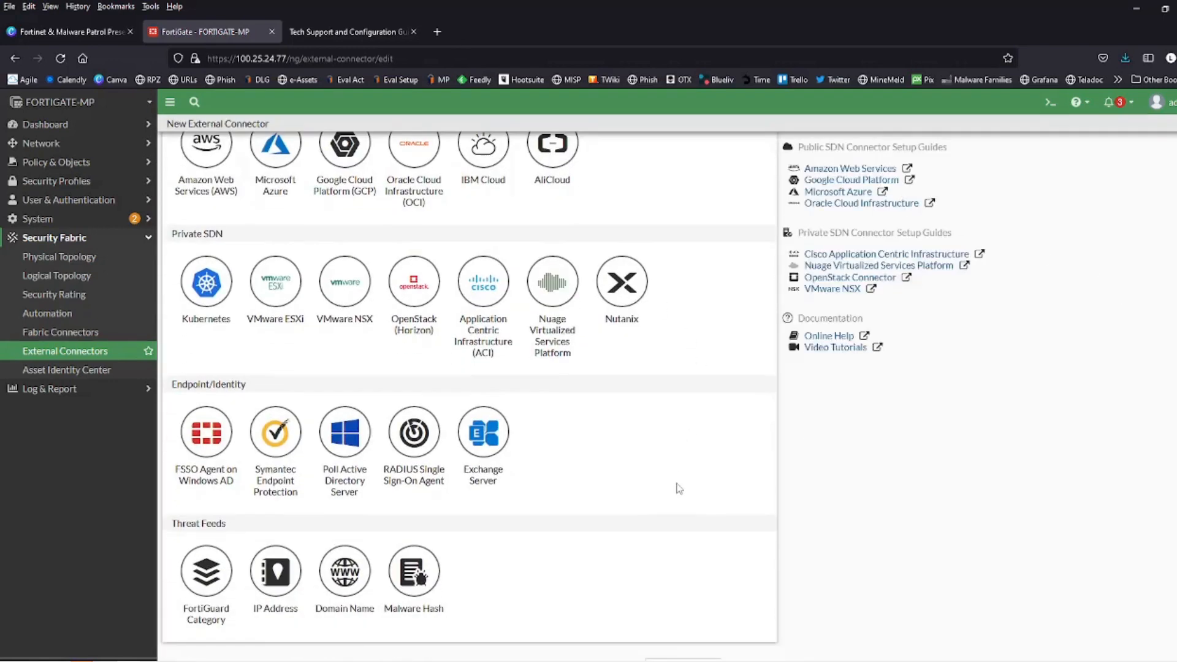
{"action": "left_click", "coordinate": [272, 572]}
{"action": "left_click", "coordinate": [330, 300]}
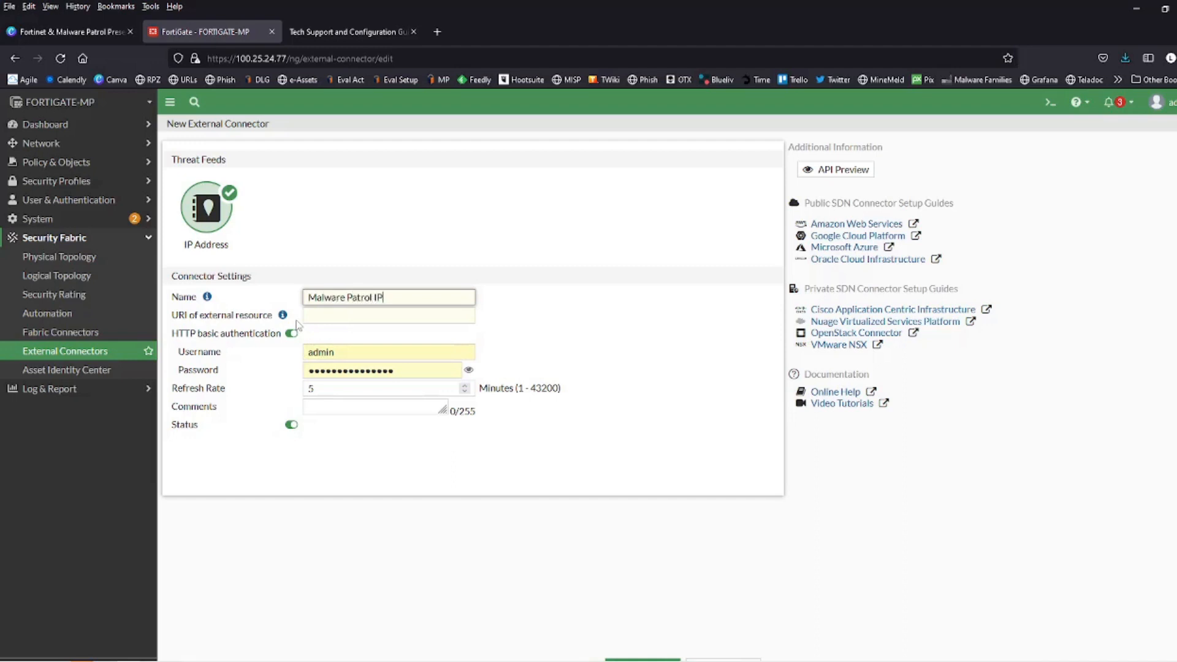
{"action": "type", "text": "Malware Patrol IPs"}
{"action": "key", "text": "Tab"}
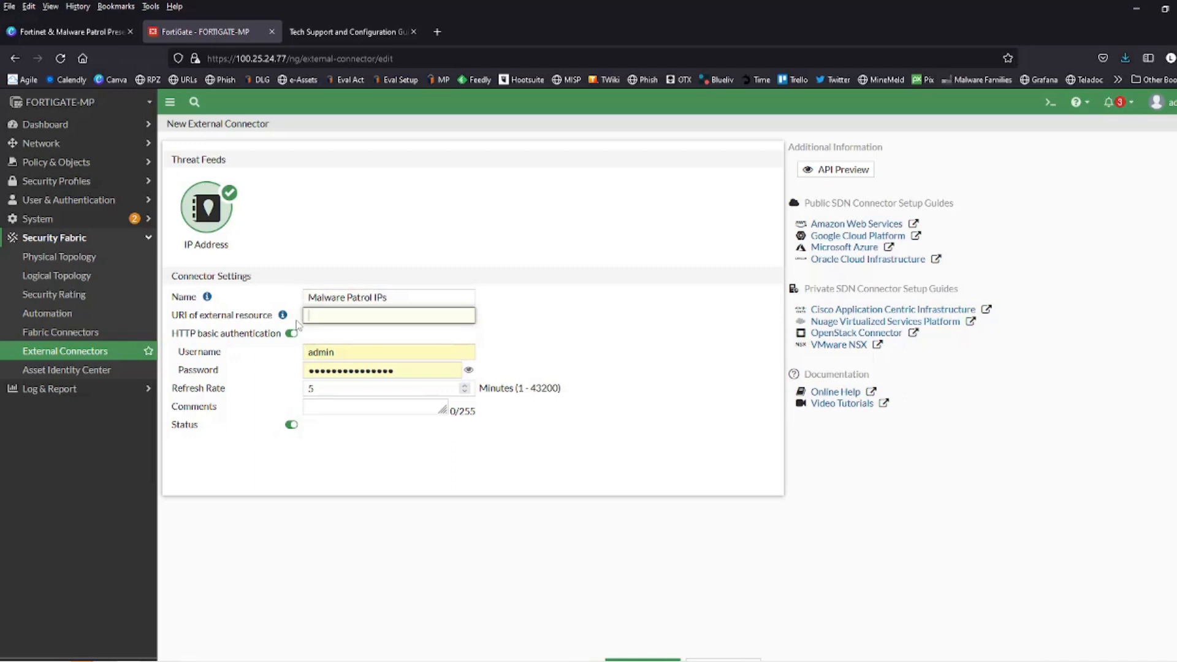
{"action": "key", "text": "ctrl+v"}
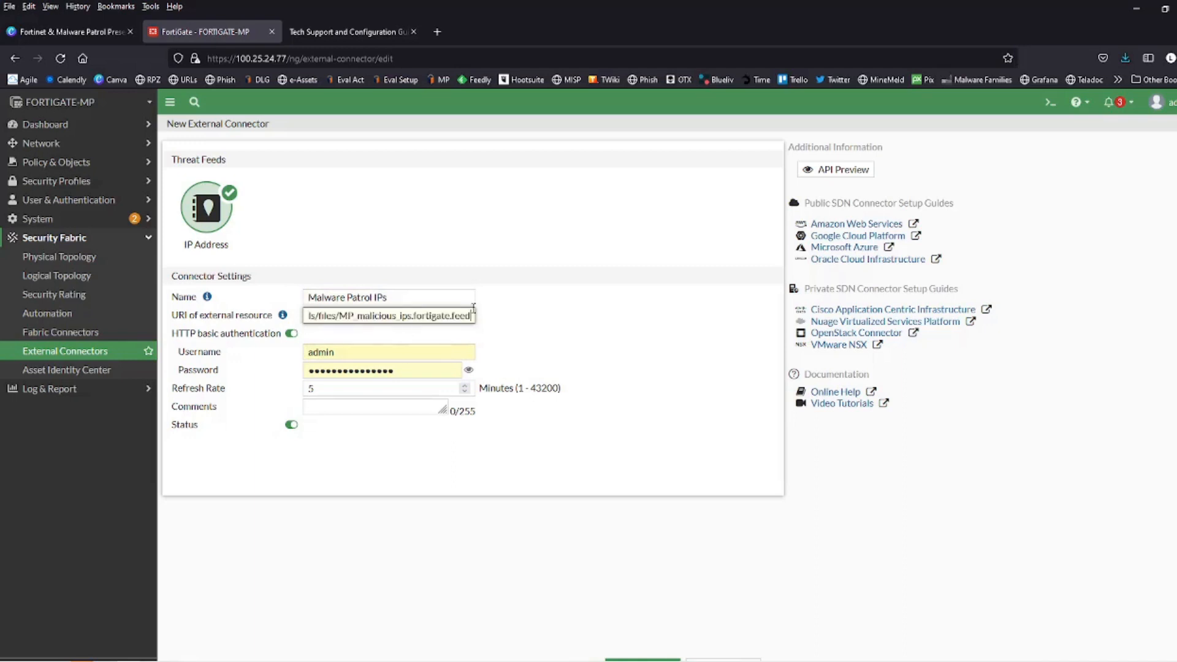
{"action": "mouse_move", "coordinate": [472, 315]}
{"action": "left_mouse_down"}
{"action": "mouse_move", "coordinate": [276, 326]}
{"action": "mouse_move", "coordinate": [309, 315]}
{"action": "mouse_move", "coordinate": [485, 320]}
{"action": "left_mouse_up"}
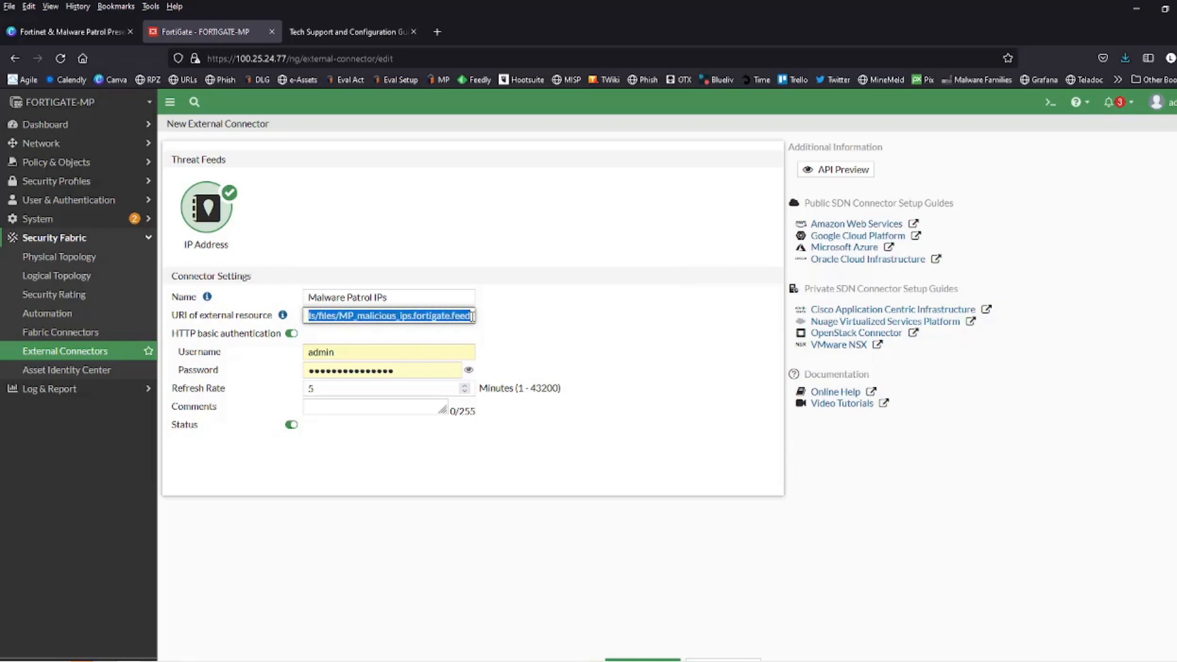
Step: Set the HTTP basic authentication username to MP-Team and enter the feed account password
{"action": "left_click_drag", "start_coordinate": [395, 353], "coordinate": [303, 350]}
{"action": "type", "text": "MP-Team"}
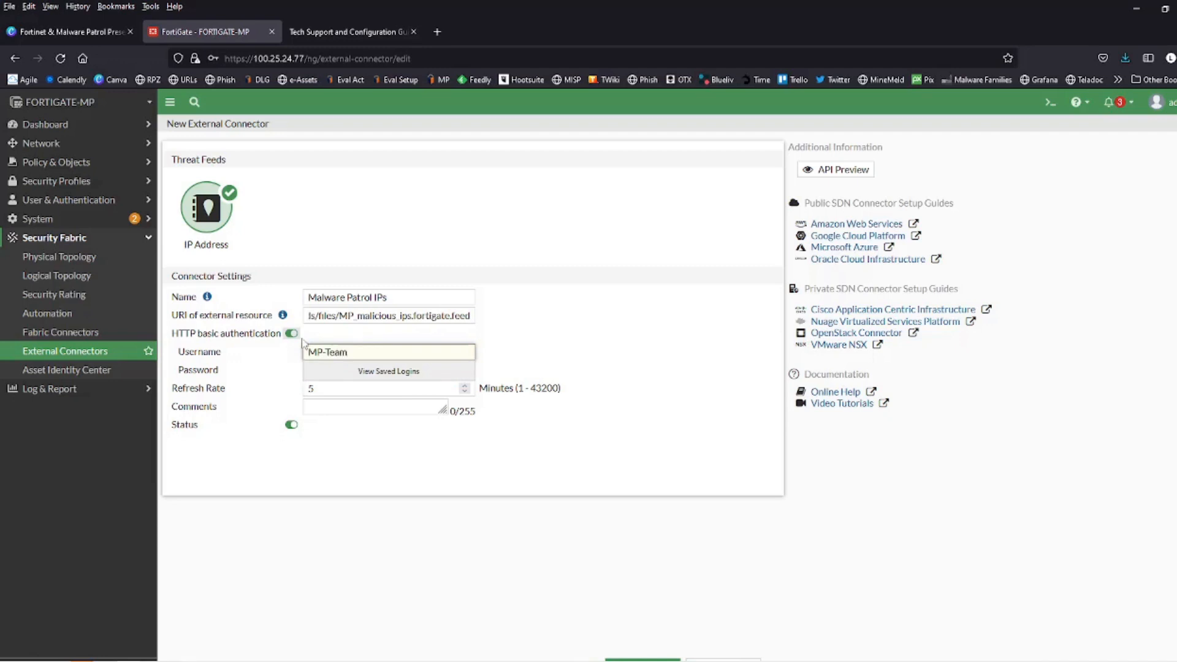
{"action": "key", "text": "Tab"}
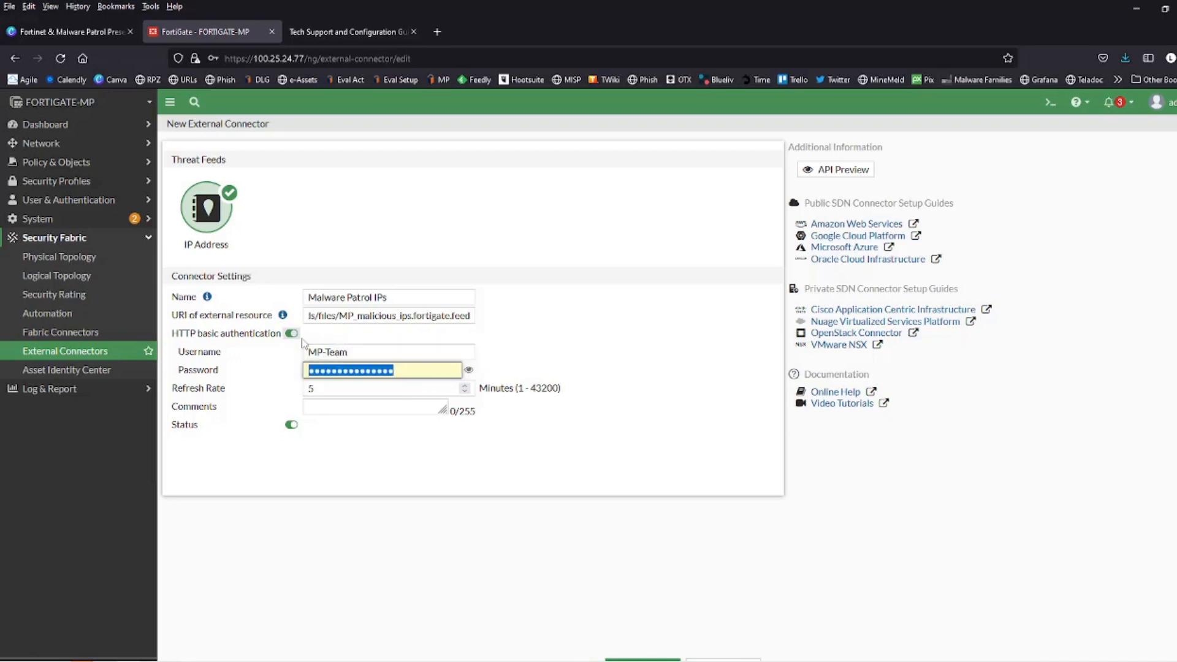
{"action": "type", "text": "••"}
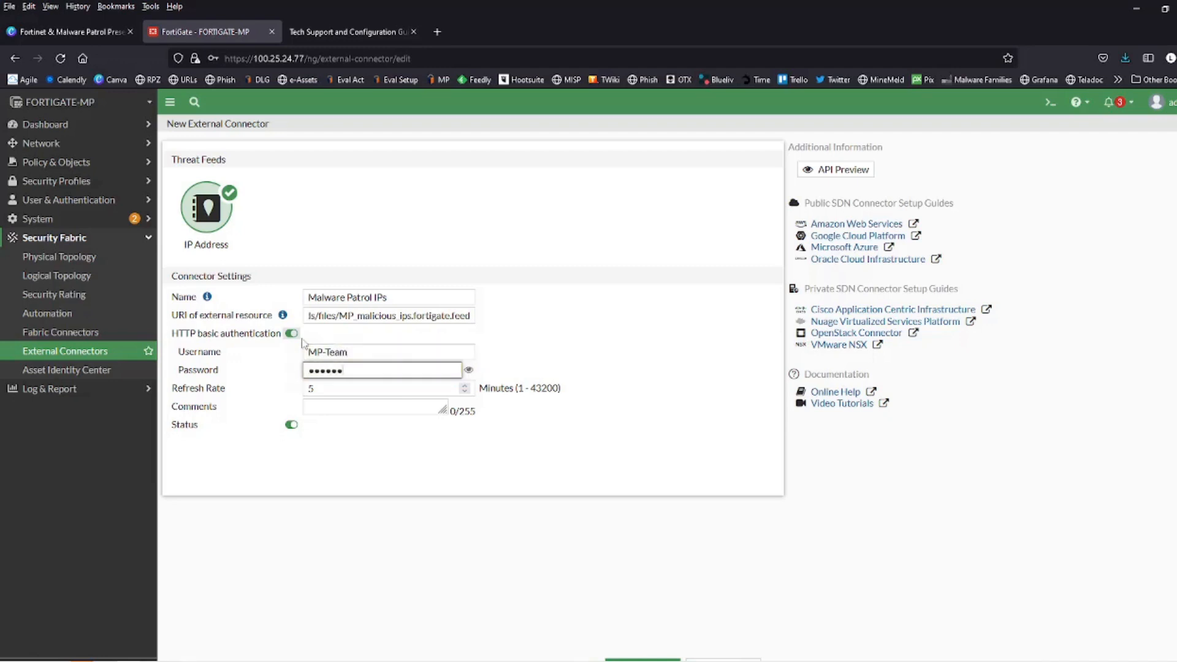
Step: Set the connector's refresh rate to 61 minutes and save the connector
{"action": "left_click", "coordinate": [327, 388]}
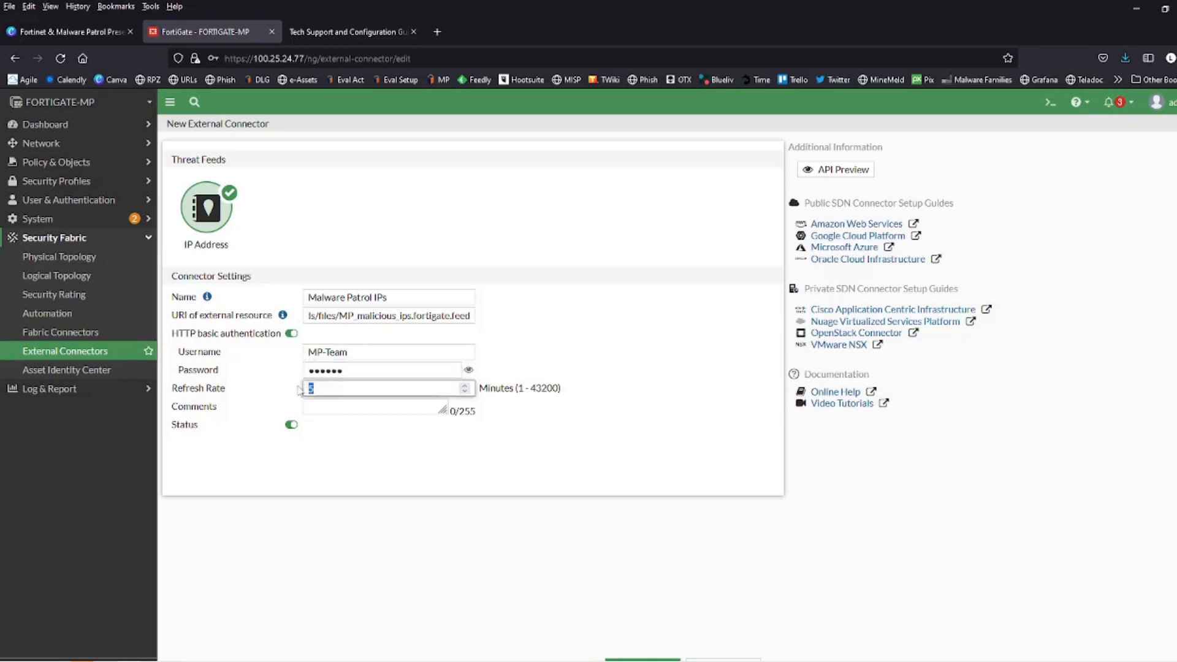
{"action": "type", "text": "61"}
{"action": "left_click", "coordinate": [362, 463]}
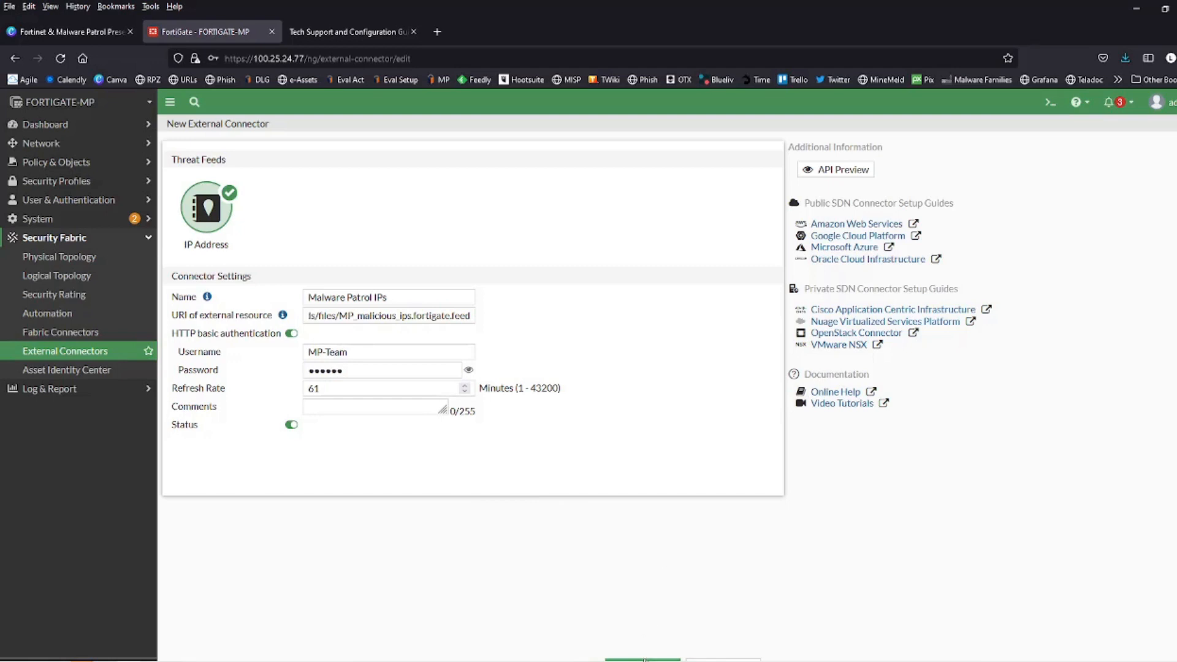
{"action": "left_click", "coordinate": [643, 659]}
Step: Check the details of the Malware Hash and IP Address threat feeds, and refresh the IP Address feed
{"action": "left_click", "coordinate": [382, 218]}
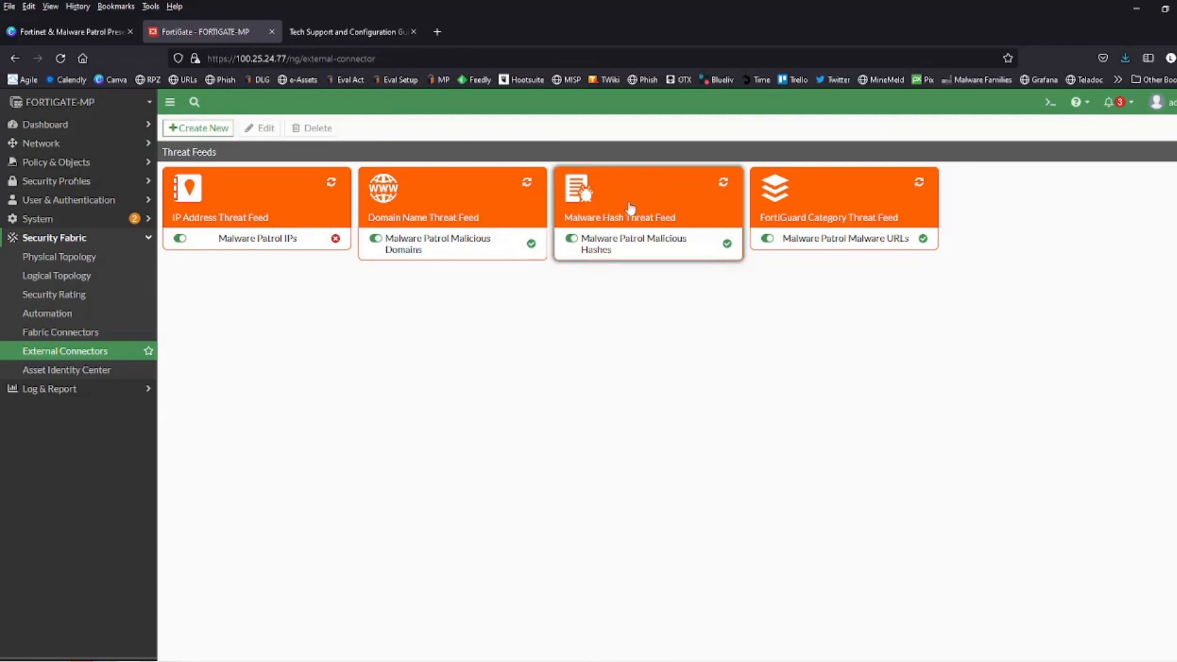
{"action": "mouse_move", "coordinate": [631, 210]}
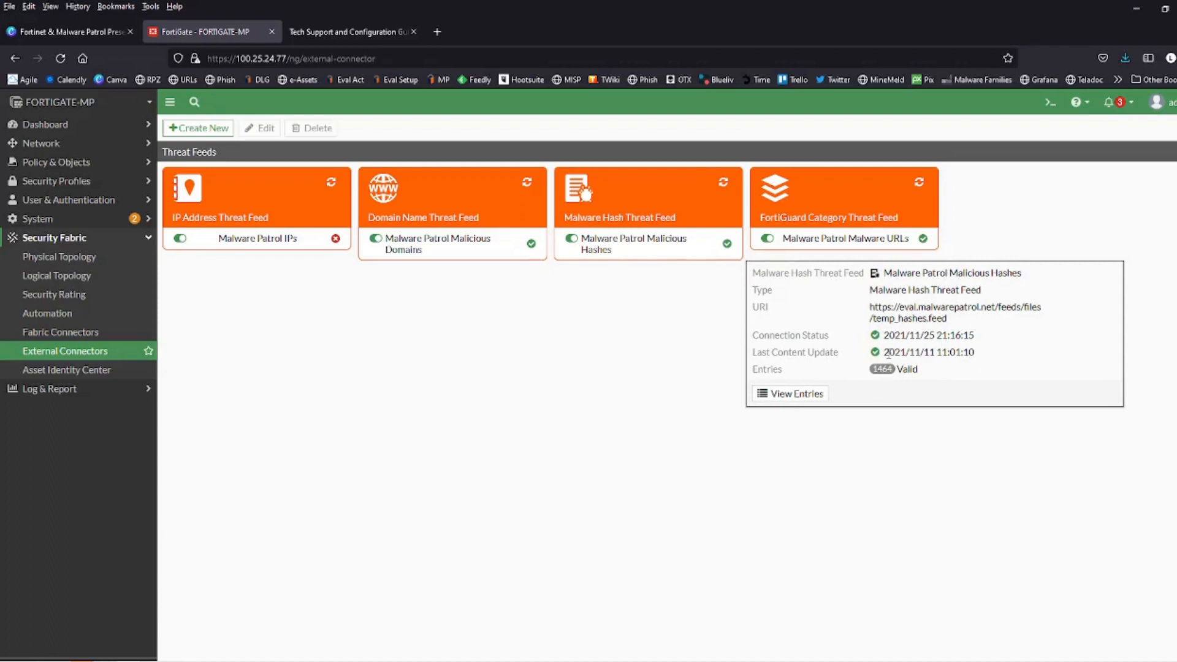
{"action": "mouse_move", "coordinate": [331, 191]}
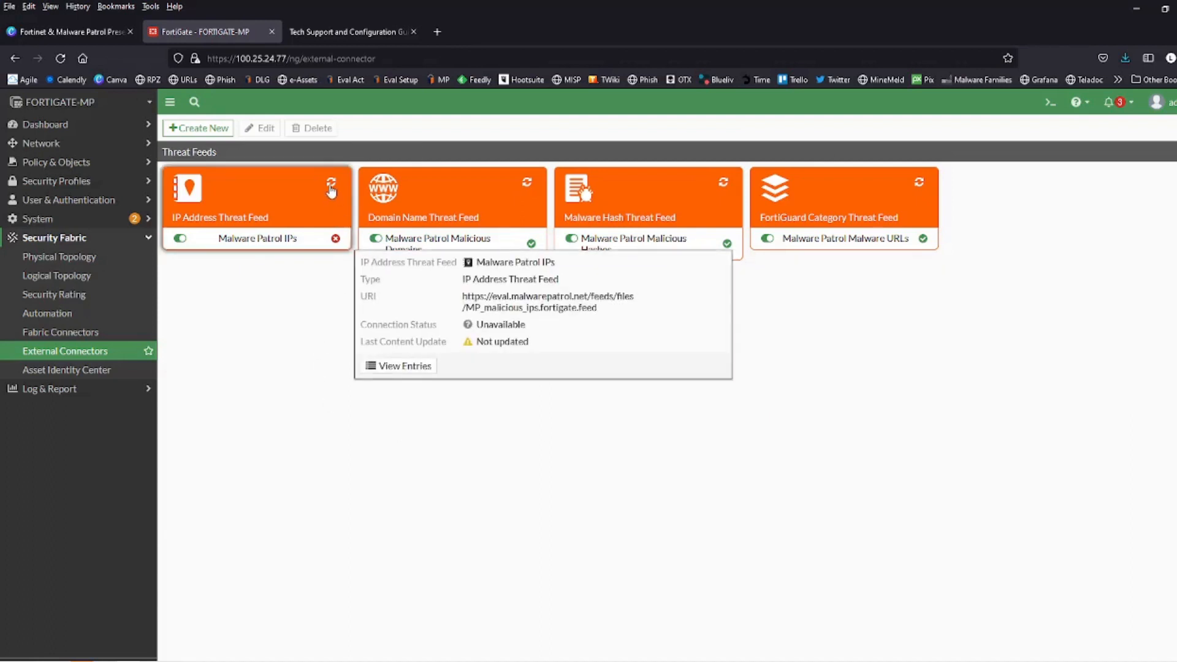
{"action": "left_click", "coordinate": [331, 185]}
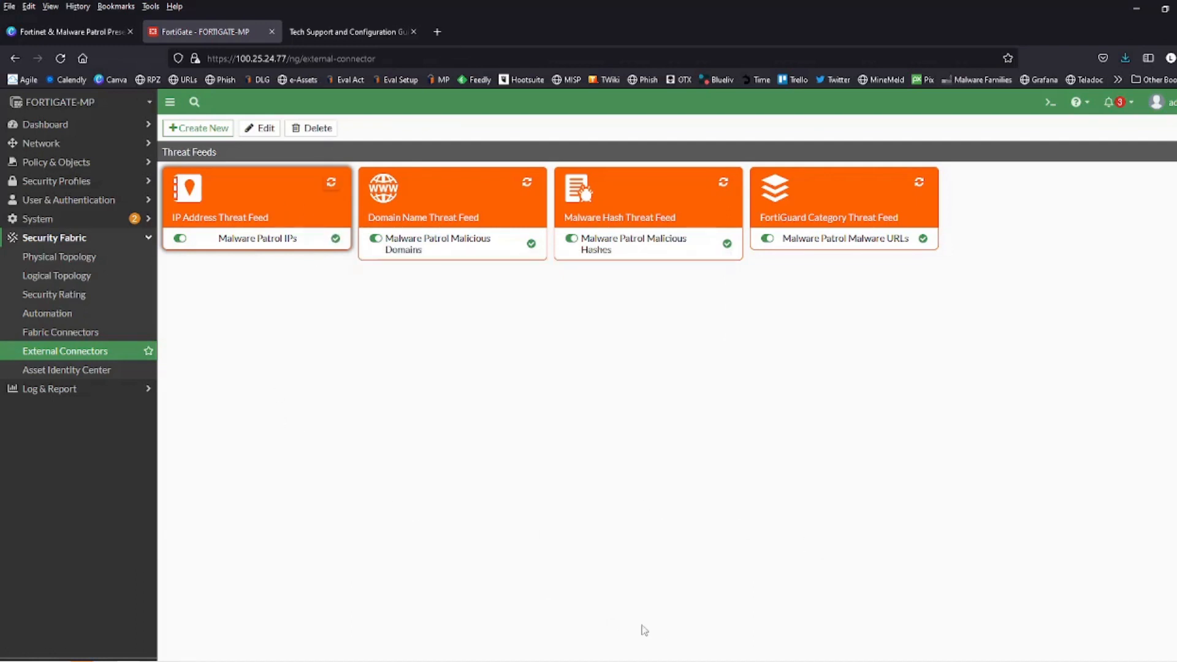
Step: Create a new firewall policy named "Malicious IPs - Malware Patrol"
{"action": "left_click", "coordinate": [50, 163]}
{"action": "left_click", "coordinate": [54, 181]}
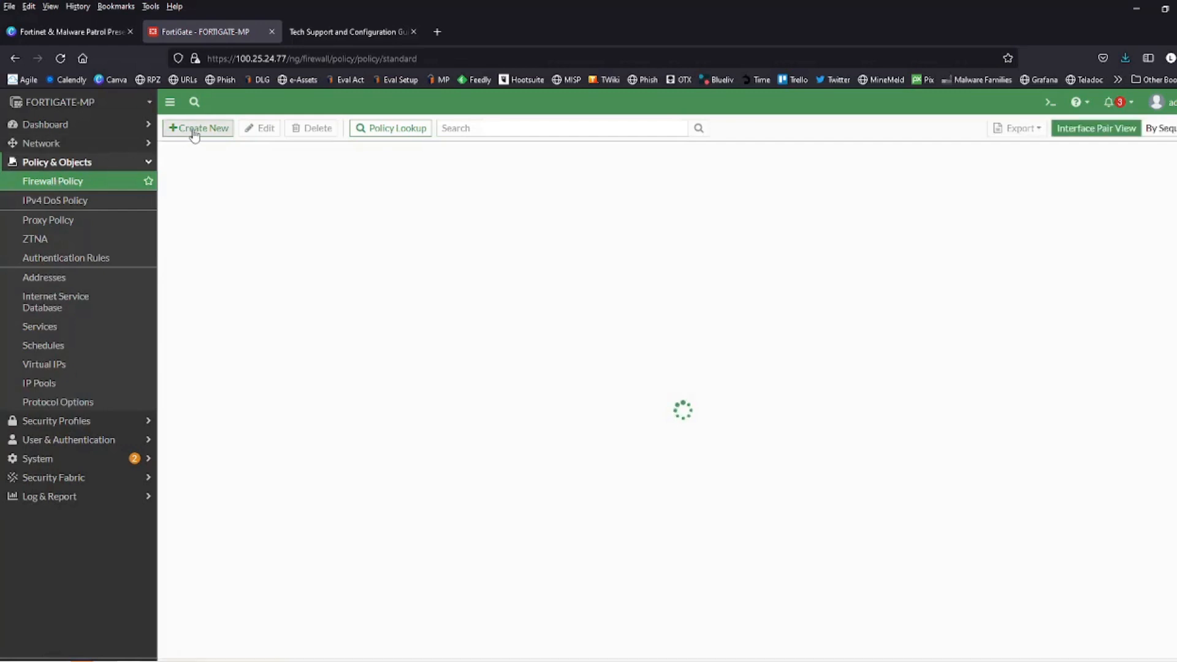
{"action": "left_click", "coordinate": [195, 131]}
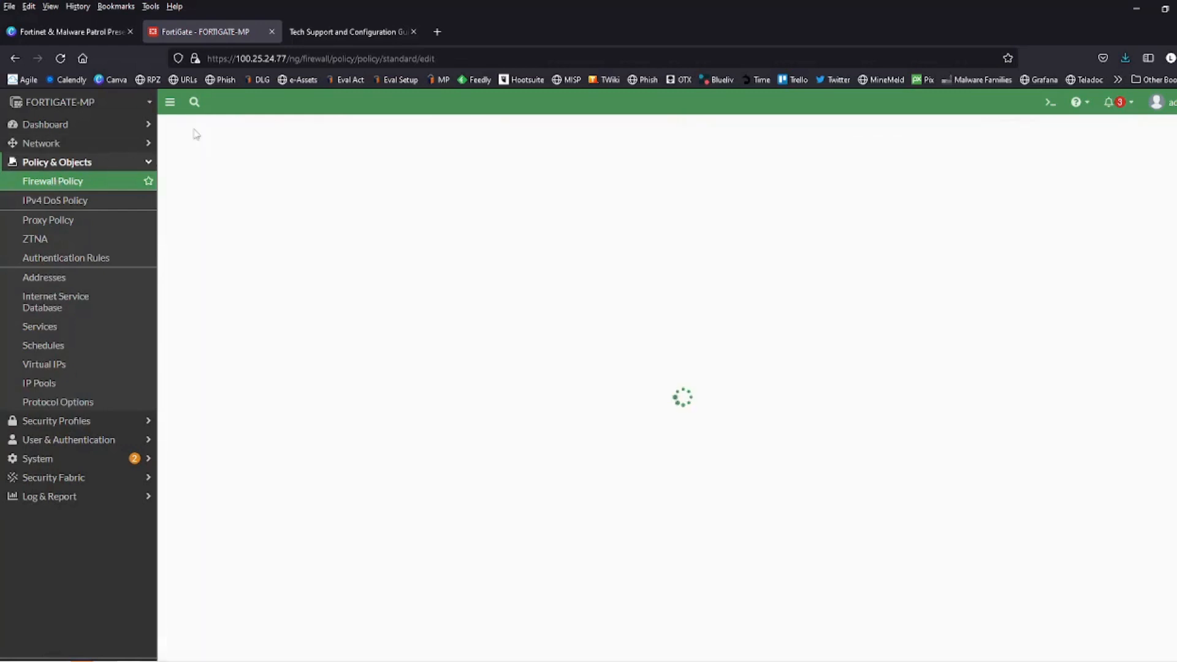
{"action": "left_click", "coordinate": [386, 181]}
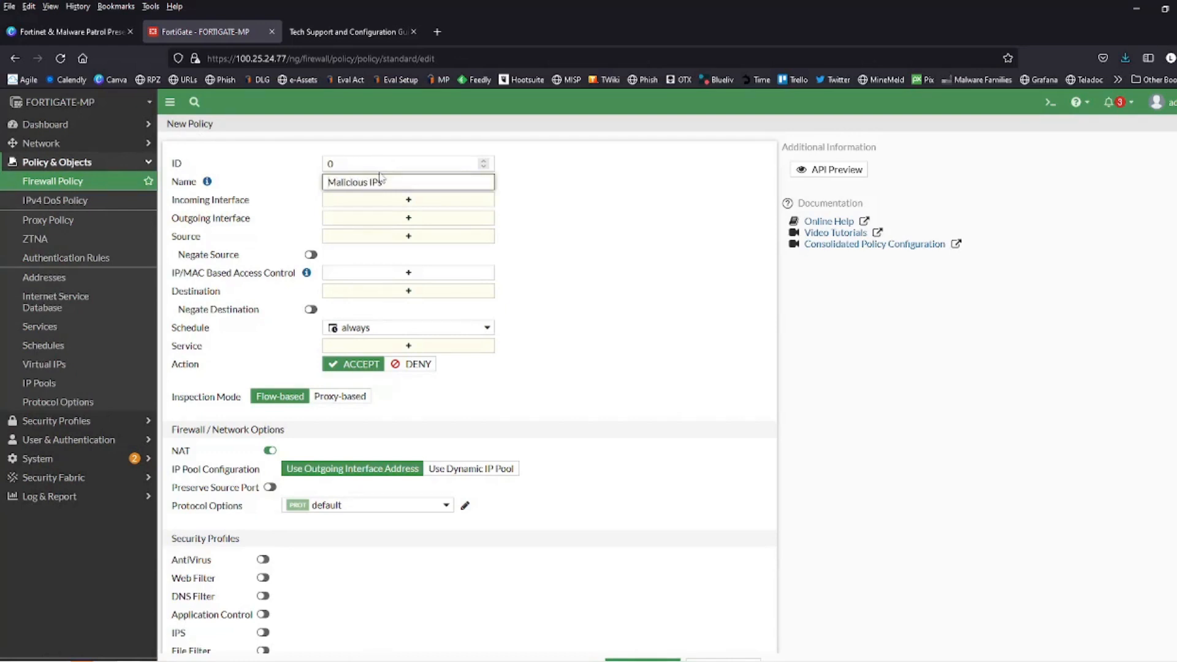
{"action": "type", "text": "Malicious IPs - Malware Patrol"}
Step: Set the policy's incoming interface to LAN1 and its outgoing interface to WAN1
{"action": "left_click", "coordinate": [408, 202]}
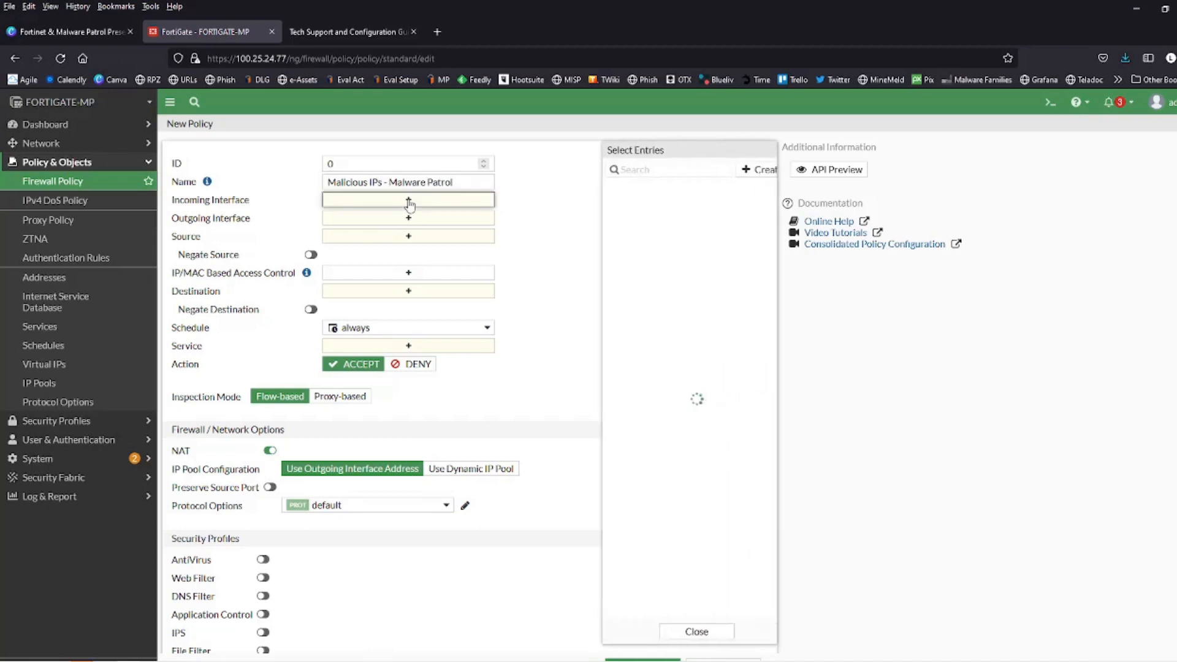
{"action": "left_click", "coordinate": [607, 204]}
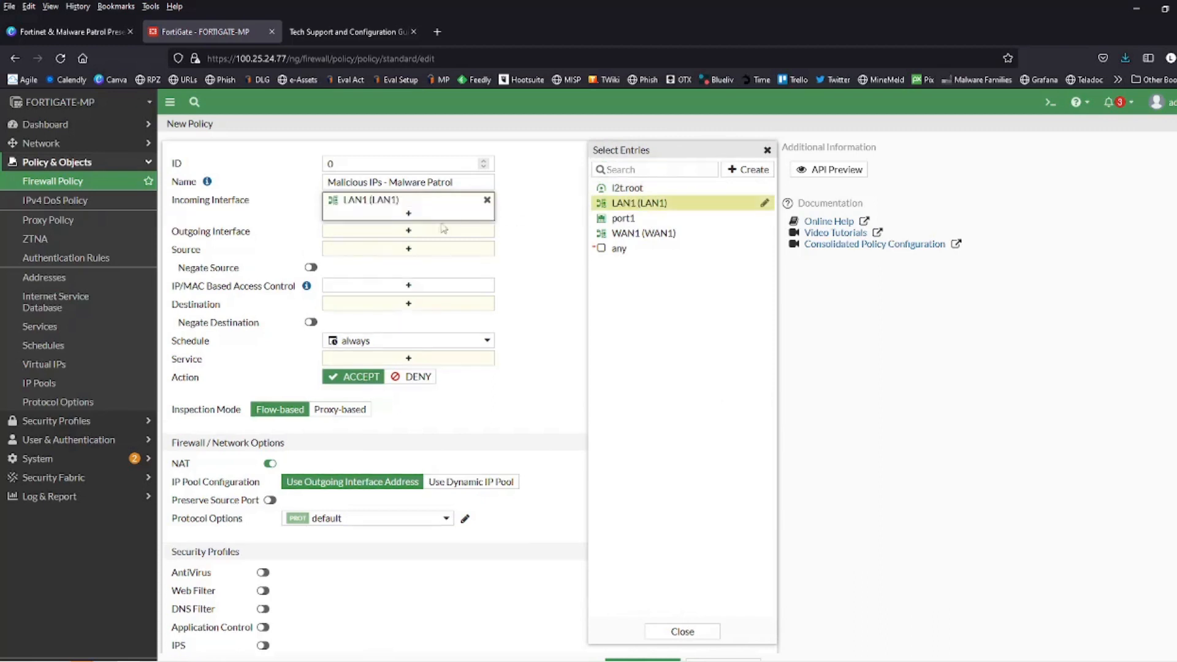
{"action": "left_click", "coordinate": [443, 229]}
{"action": "left_click", "coordinate": [633, 234]}
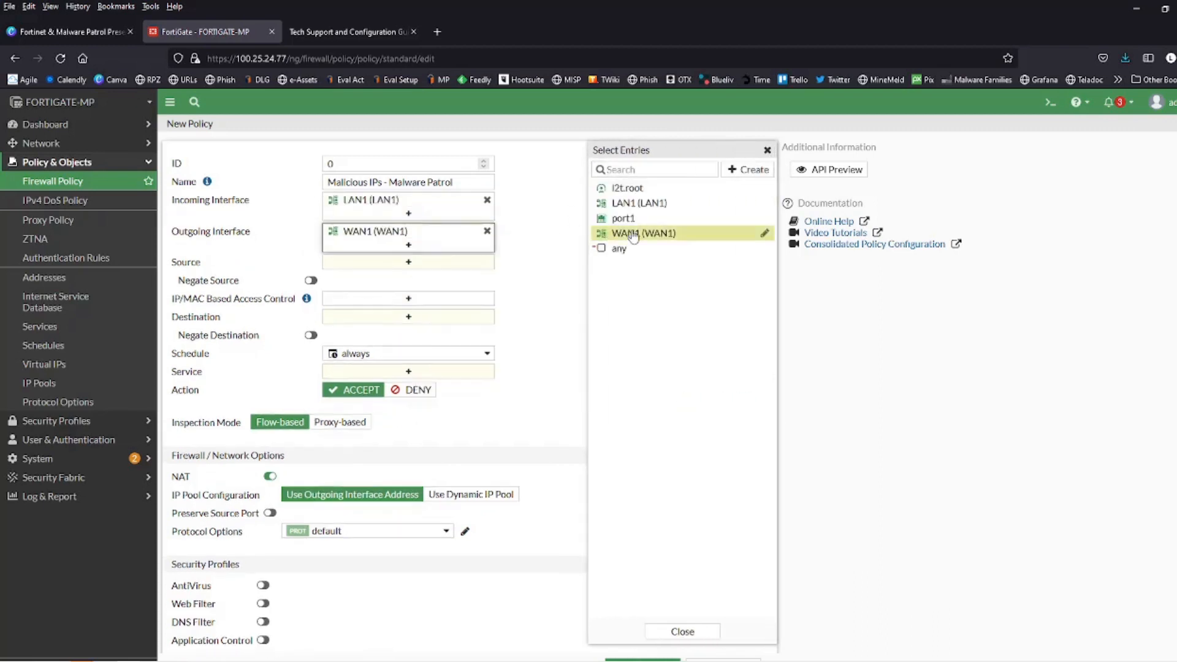
Step: Set the policy's source to all and its destination to the Malware Patrol IPs threat feed
{"action": "left_click", "coordinate": [413, 263]}
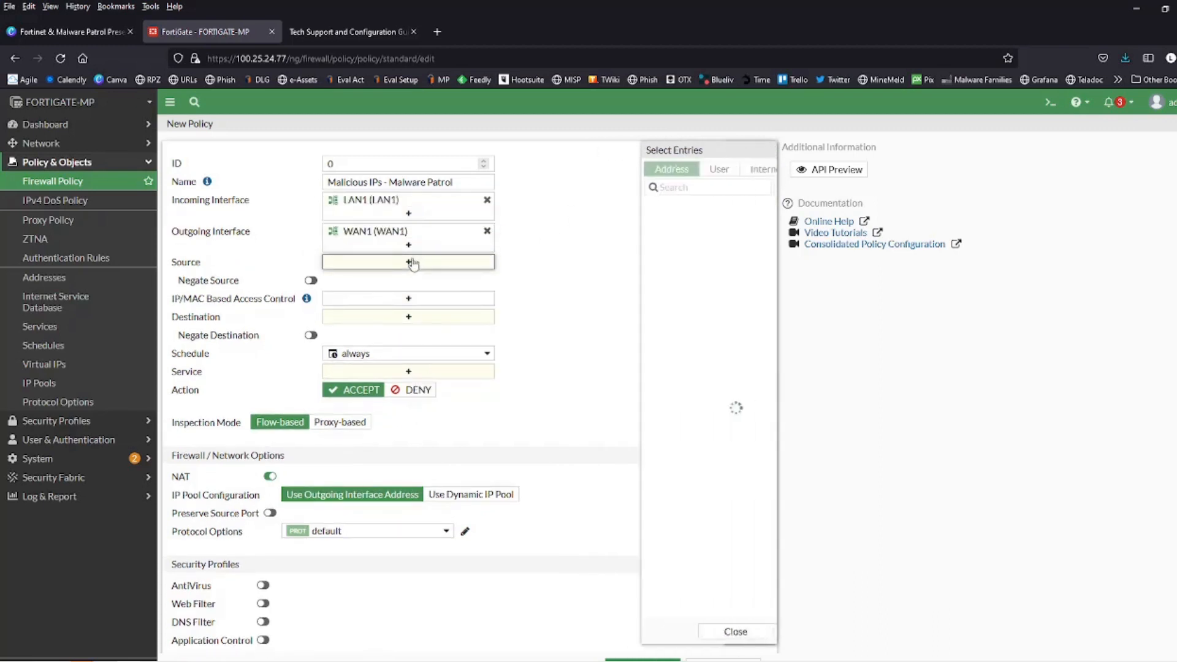
{"action": "left_click", "coordinate": [616, 224]}
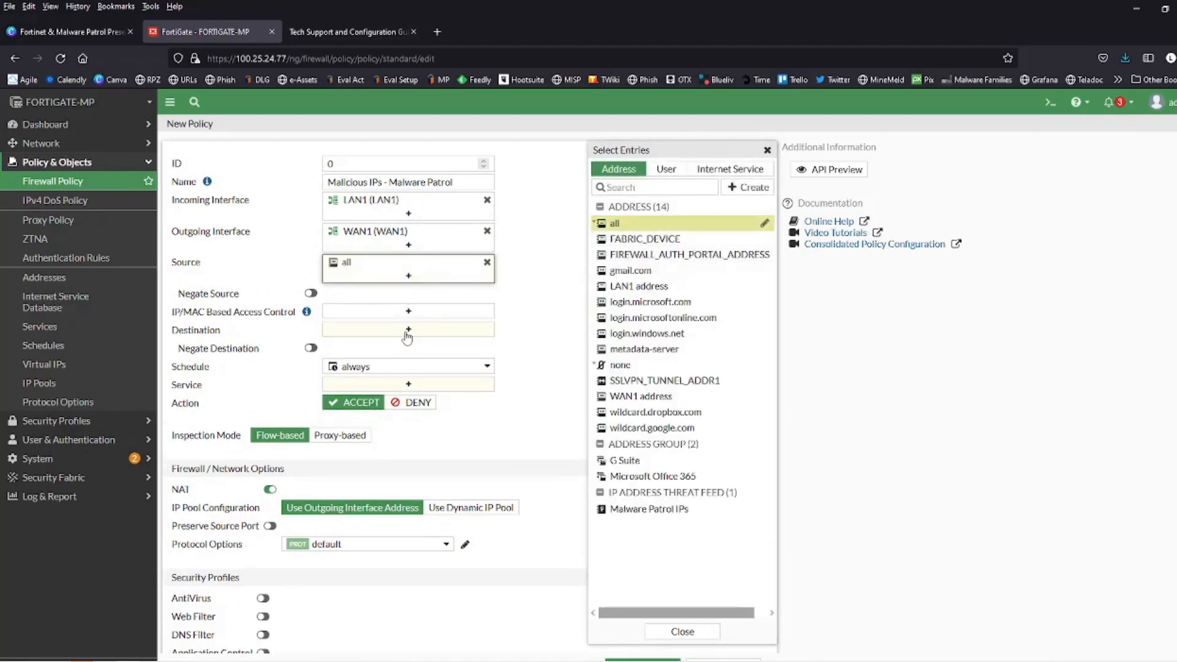
{"action": "left_click", "coordinate": [407, 387]}
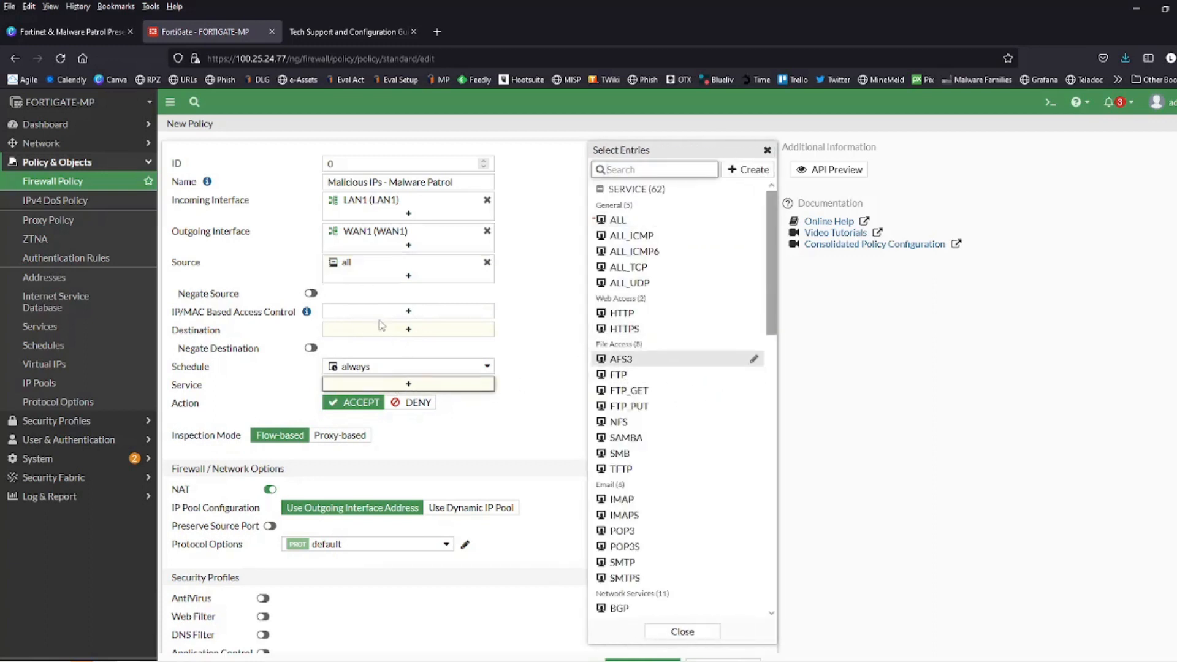
{"action": "left_click", "coordinate": [401, 331]}
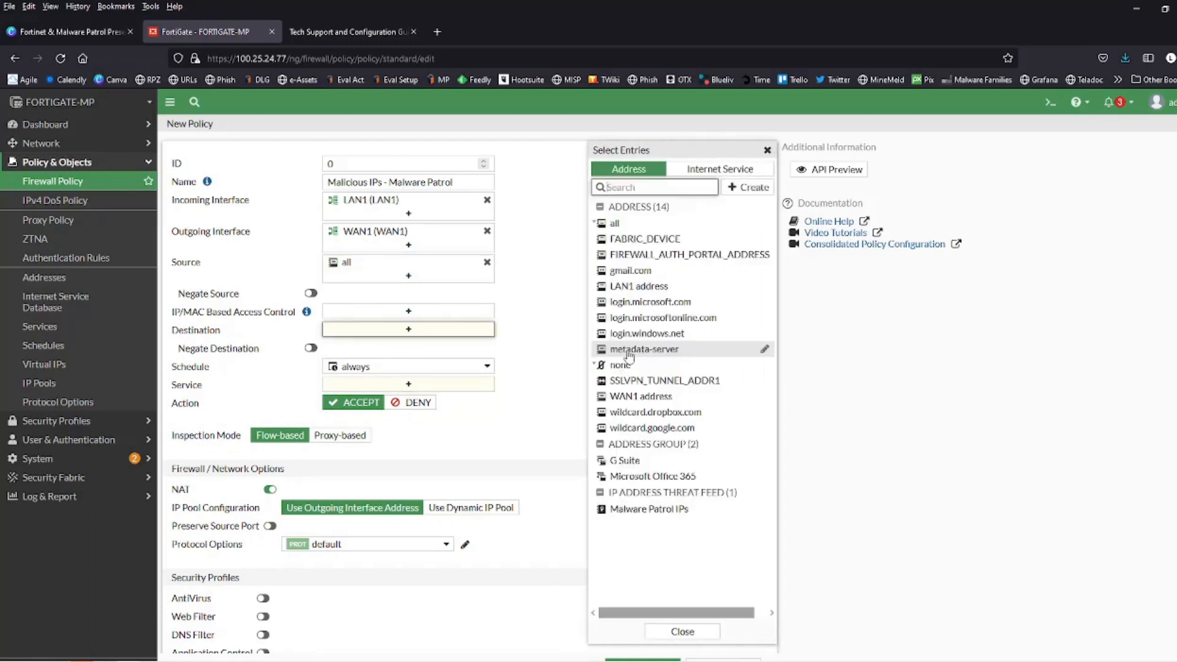
{"action": "left_click", "coordinate": [647, 513]}
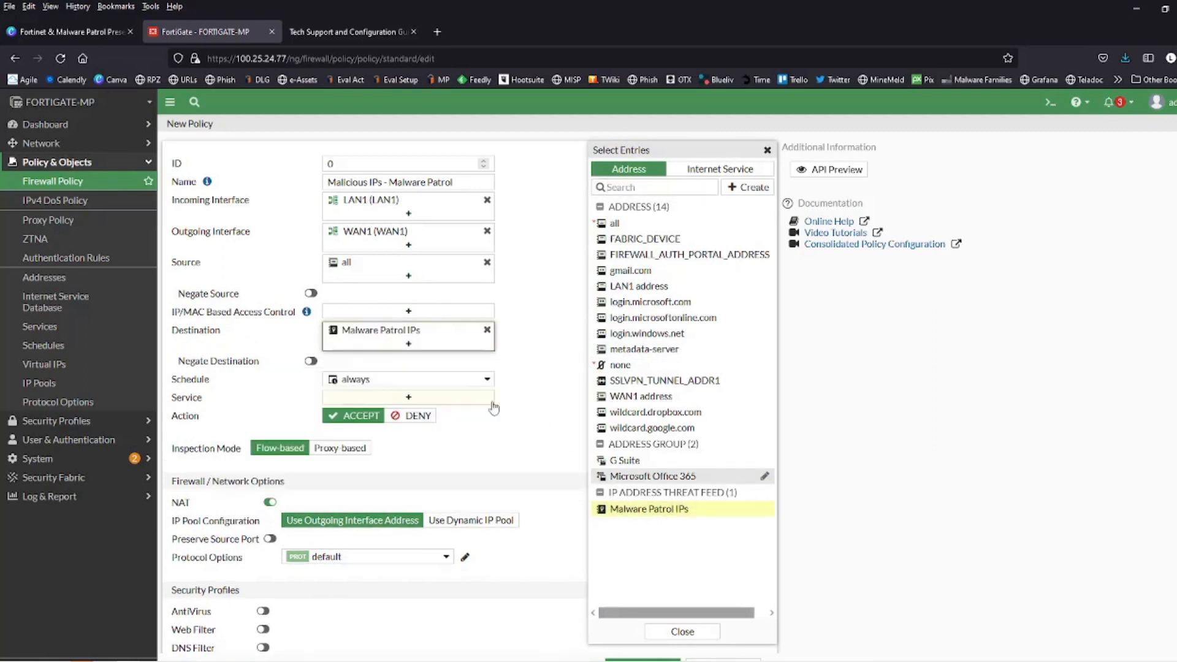
Step: Apply the policy to service ALL with the action DENY and save it
{"action": "left_click", "coordinate": [406, 400]}
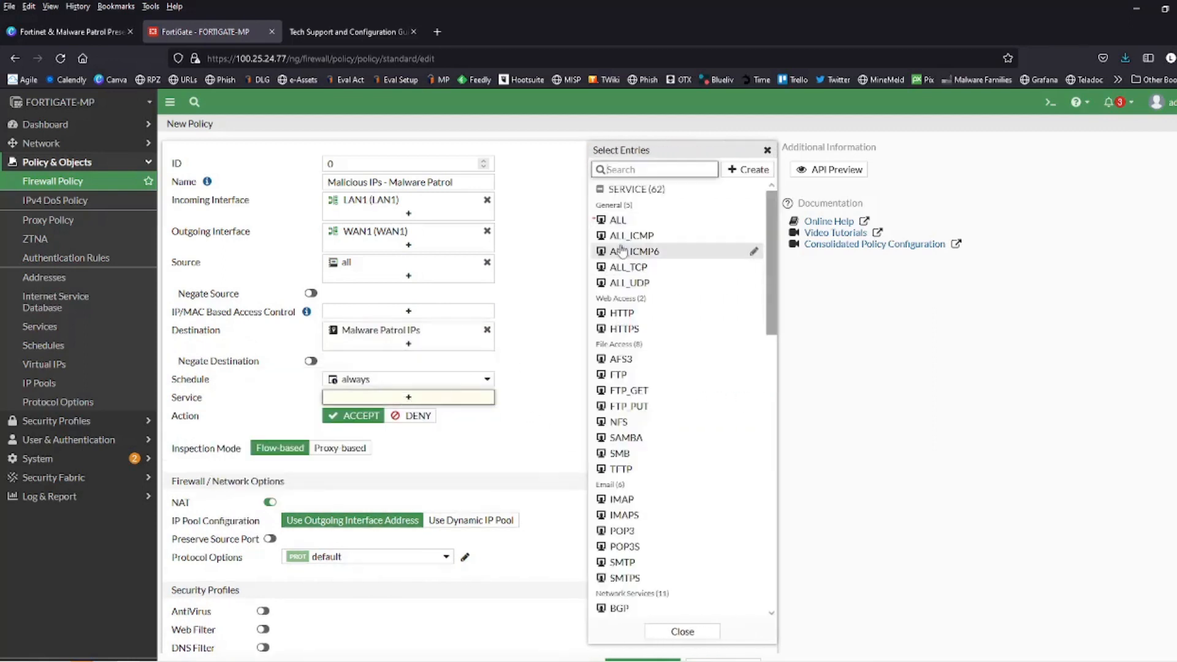
{"action": "left_click", "coordinate": [619, 219]}
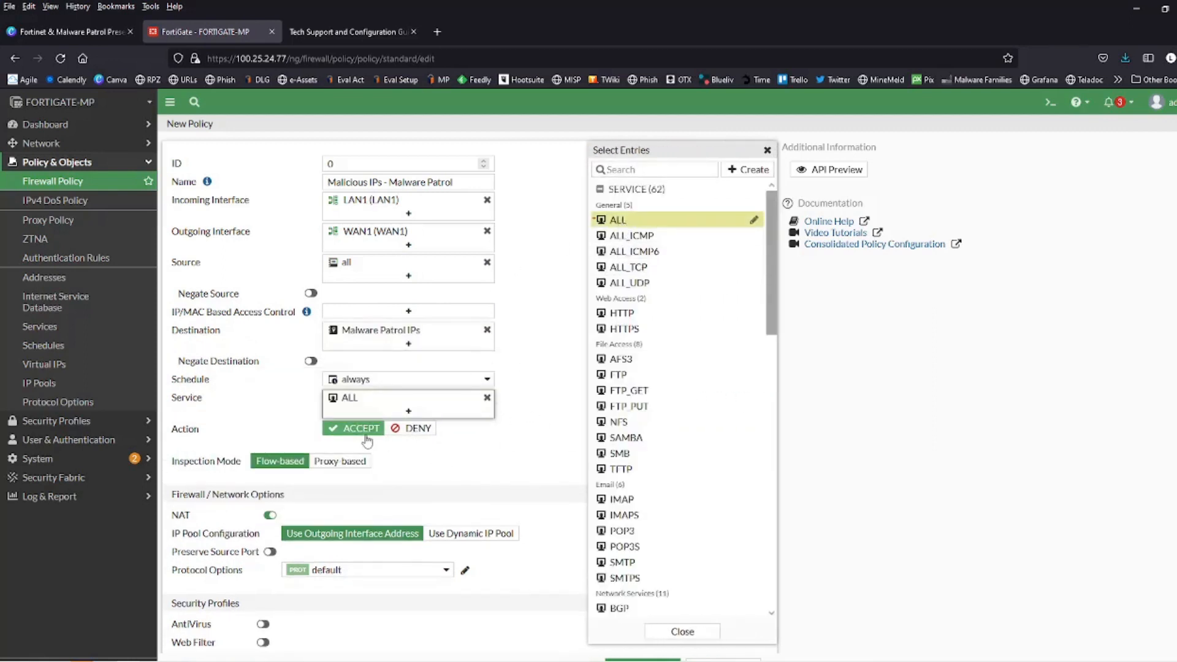
{"action": "left_click", "coordinate": [418, 428]}
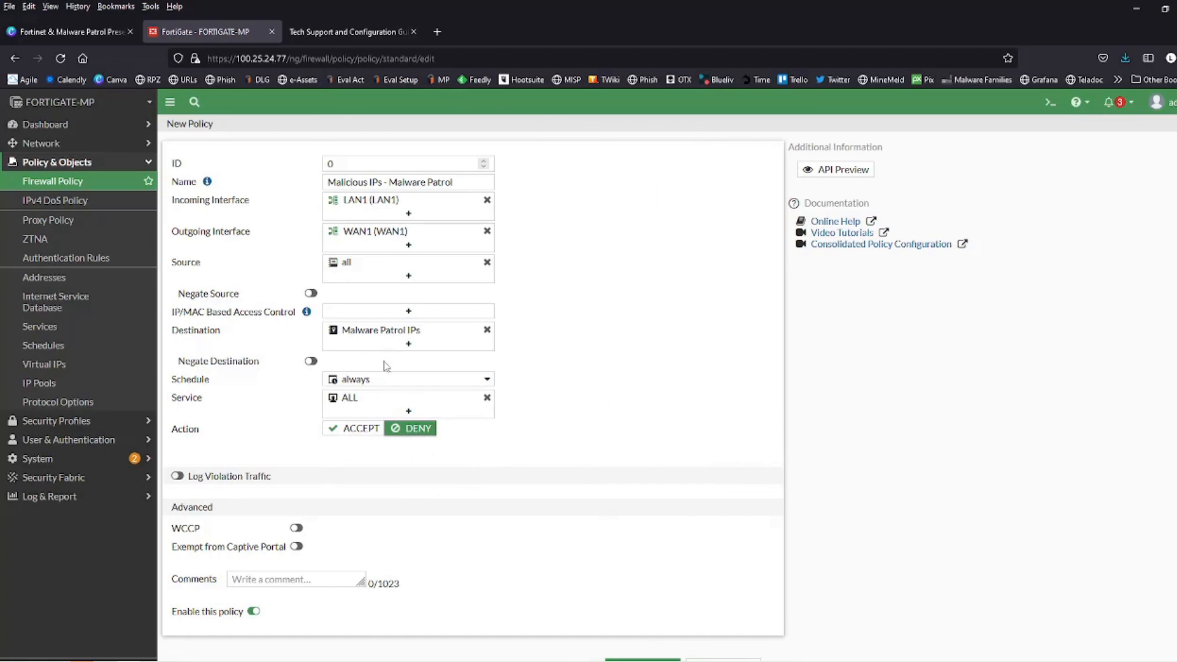
{"action": "left_click", "coordinate": [638, 659]}
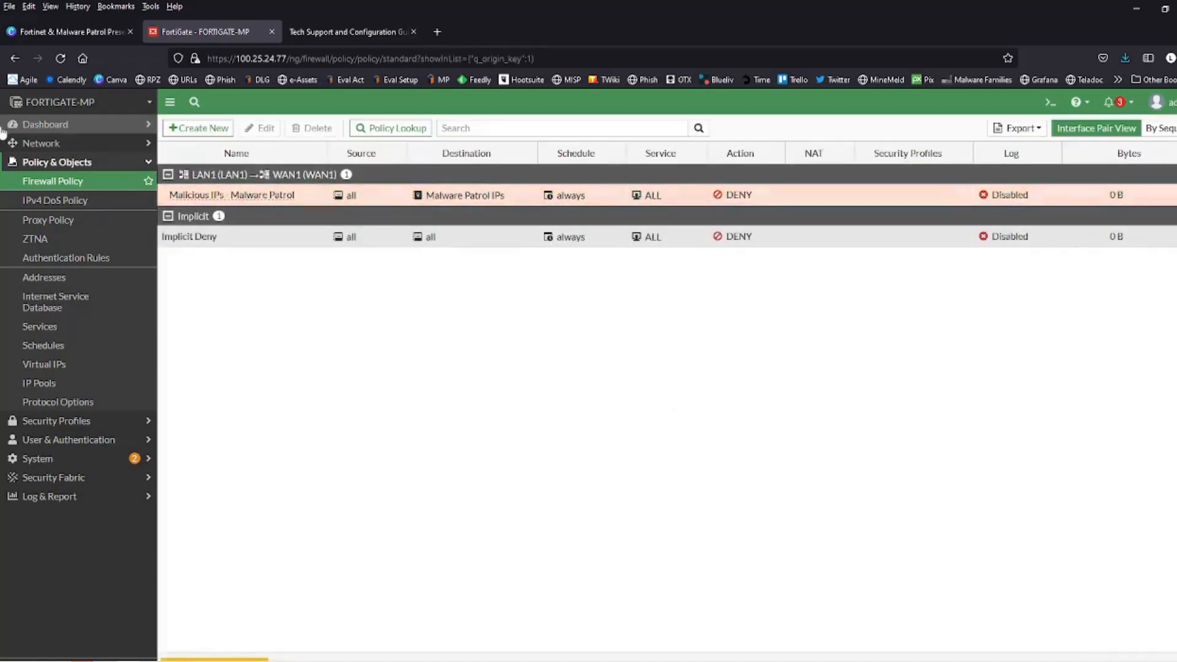
Step: Open the default AntiVirus security profile for editing
{"action": "left_click", "coordinate": [54, 163]}
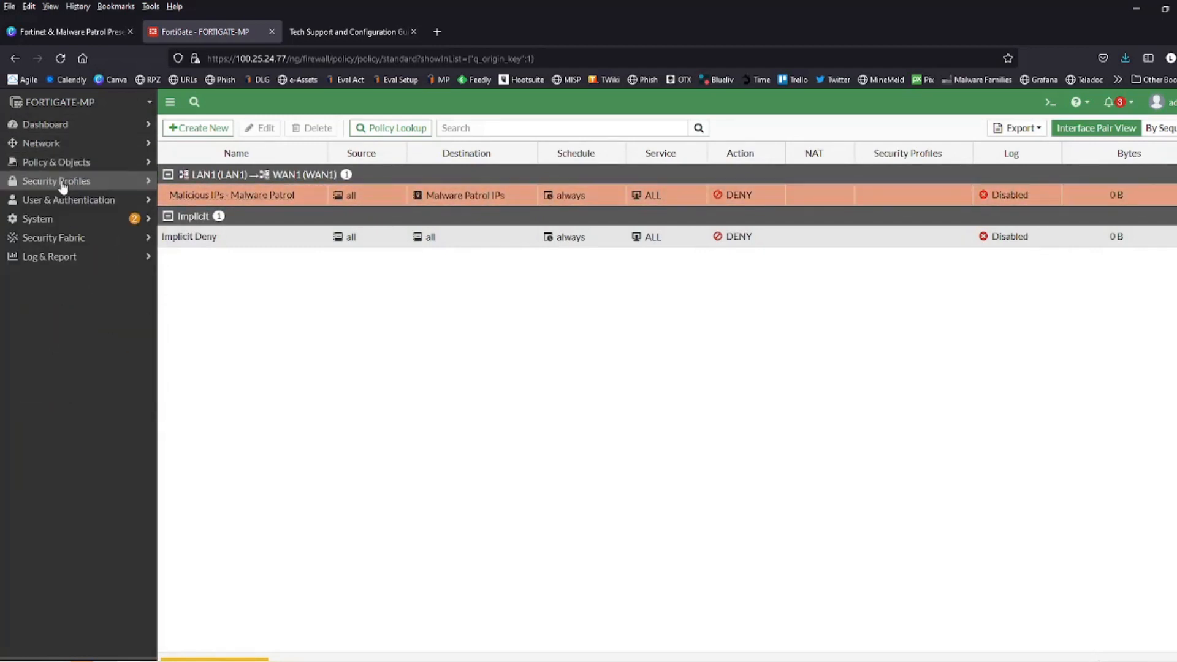
{"action": "left_click", "coordinate": [62, 184]}
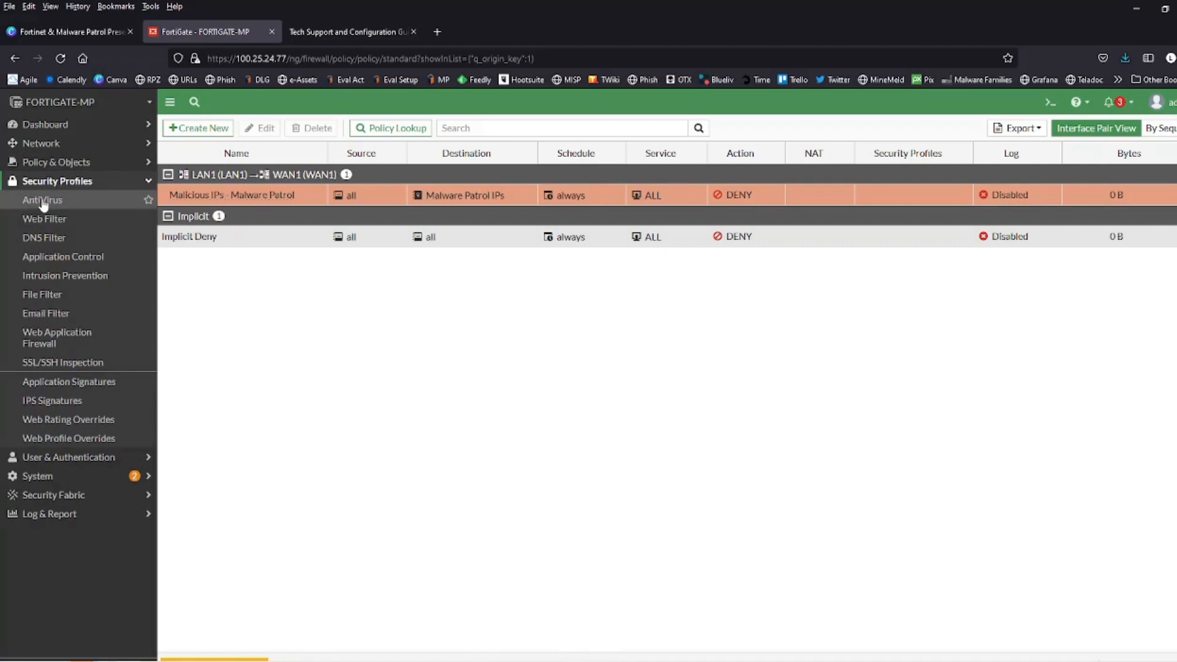
{"action": "left_click", "coordinate": [43, 202]}
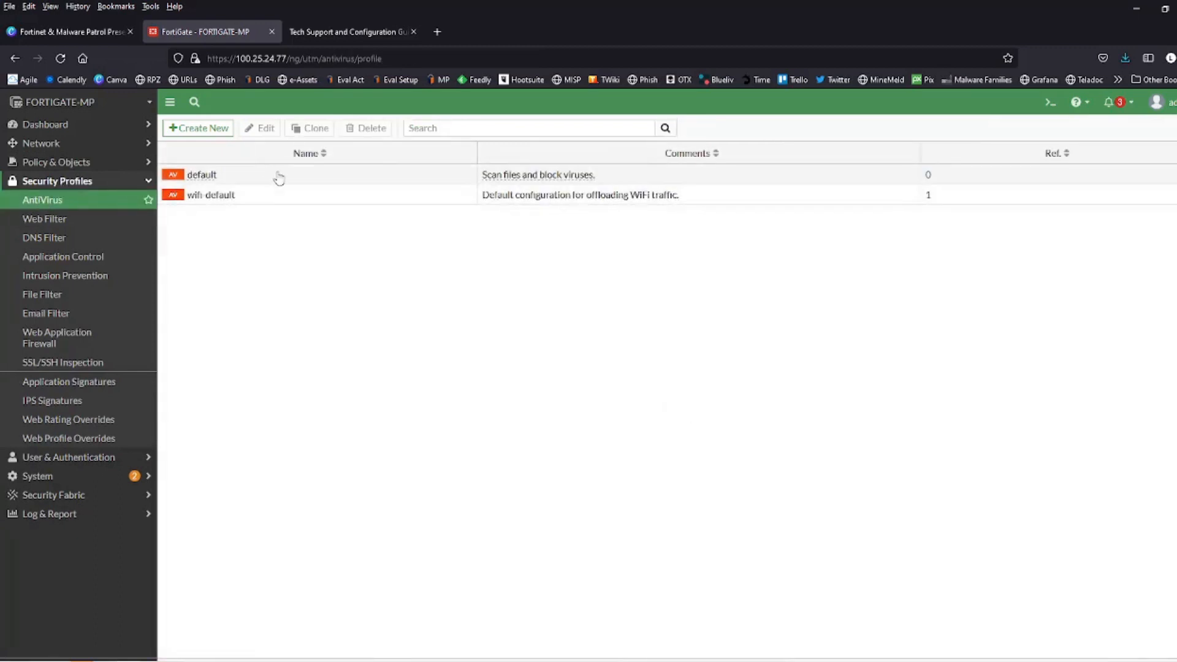
{"action": "double_click", "coordinate": [301, 178]}
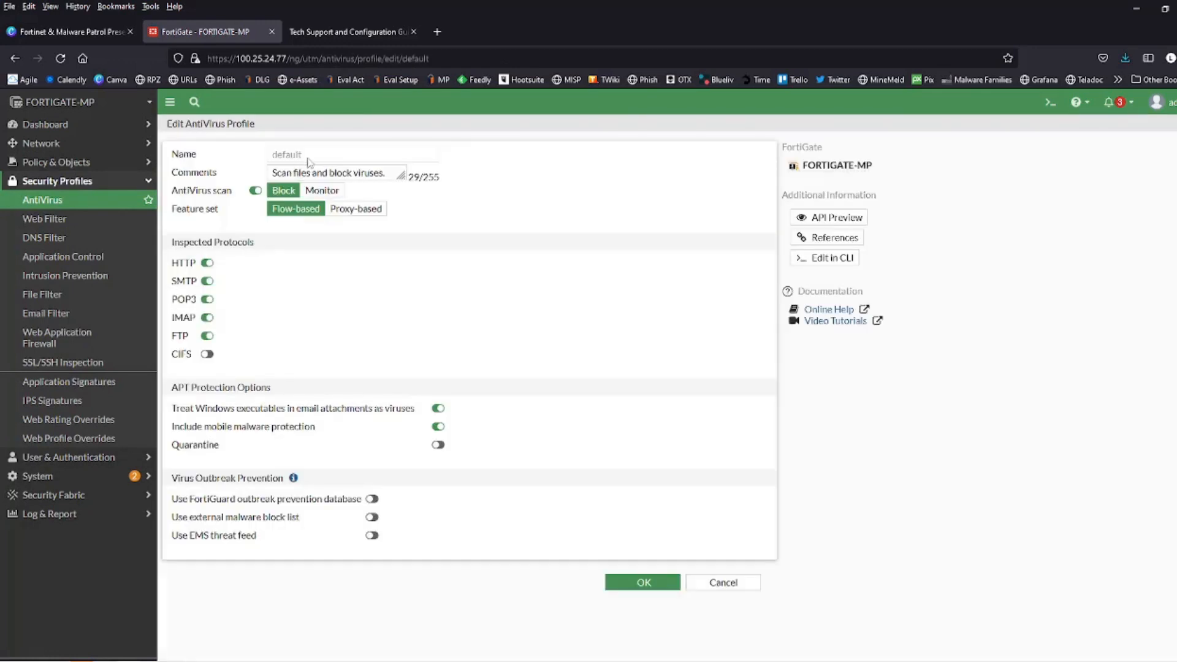
Step: Enable the external malware block list in Block mode, specify only the Malware Patrol Malicious Hashes feed, and save the AntiVirus profile
{"action": "left_click", "coordinate": [372, 518]}
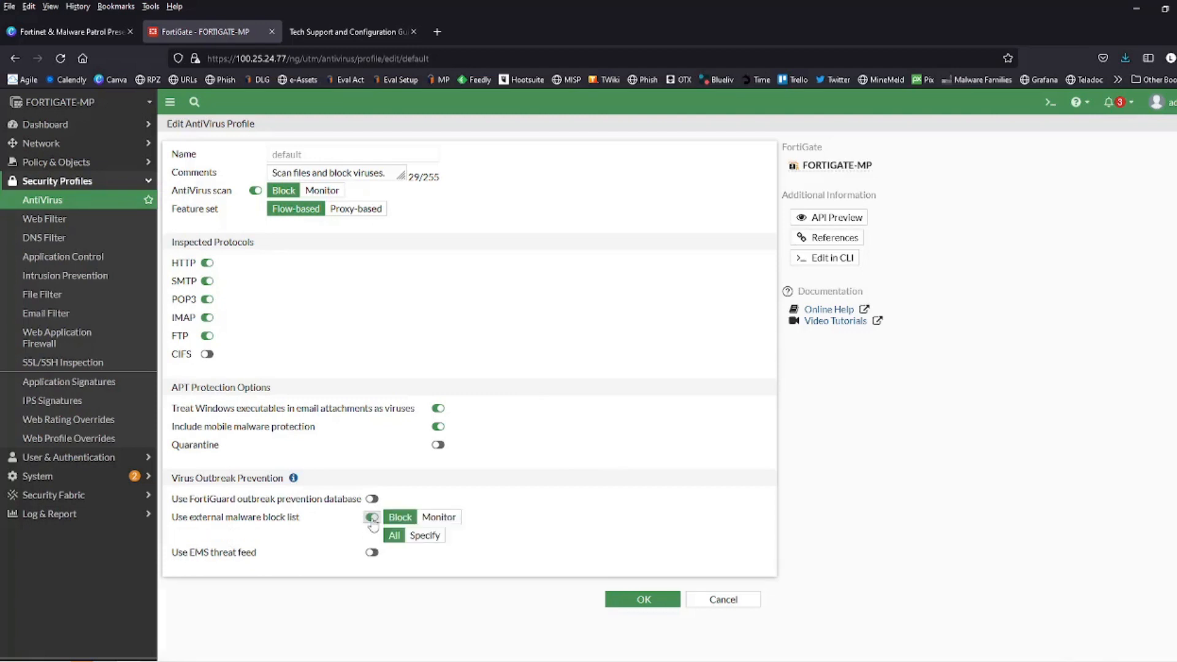
{"action": "left_click", "coordinate": [424, 535]}
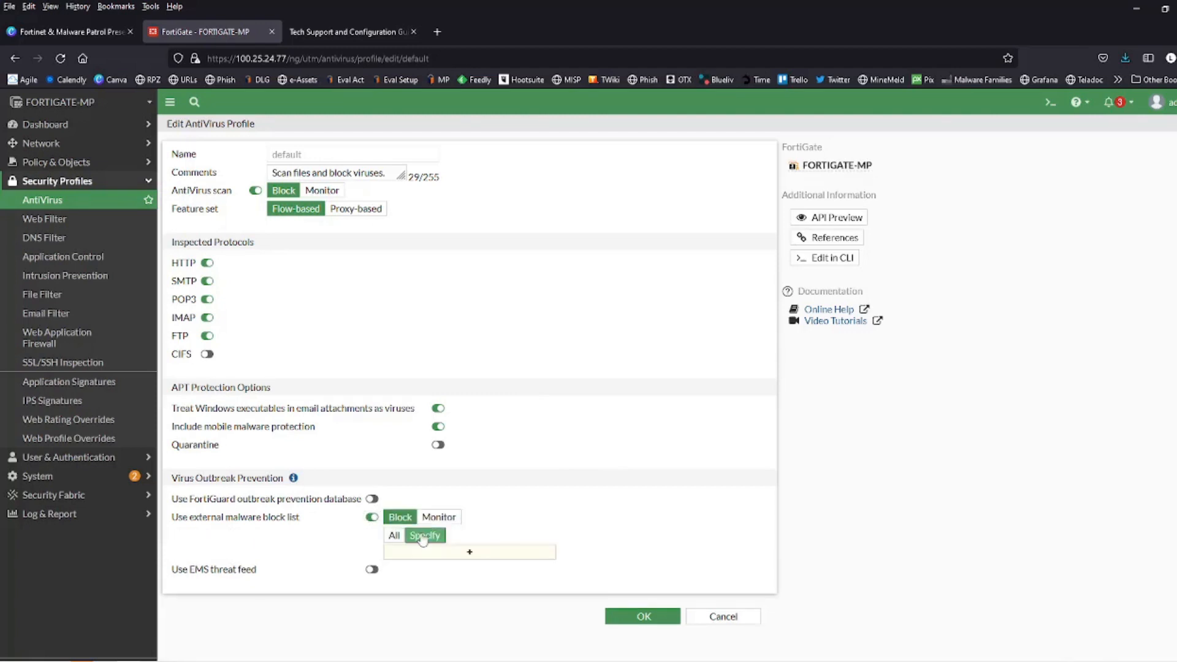
{"action": "left_click", "coordinate": [470, 554]}
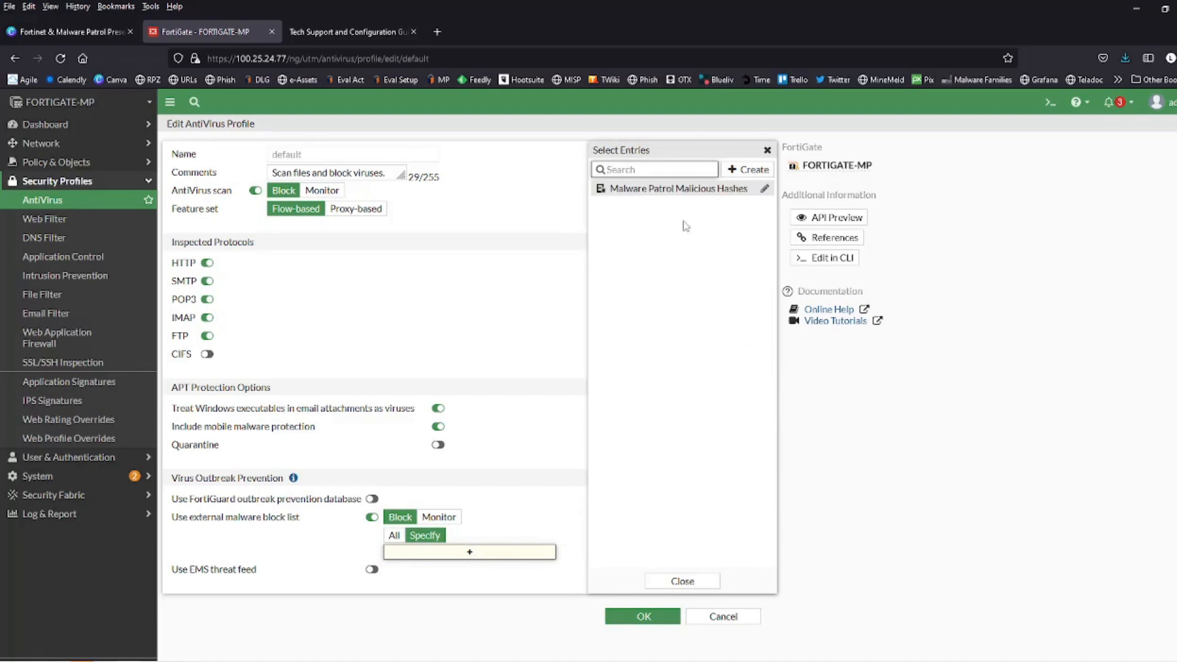
{"action": "left_click", "coordinate": [680, 189]}
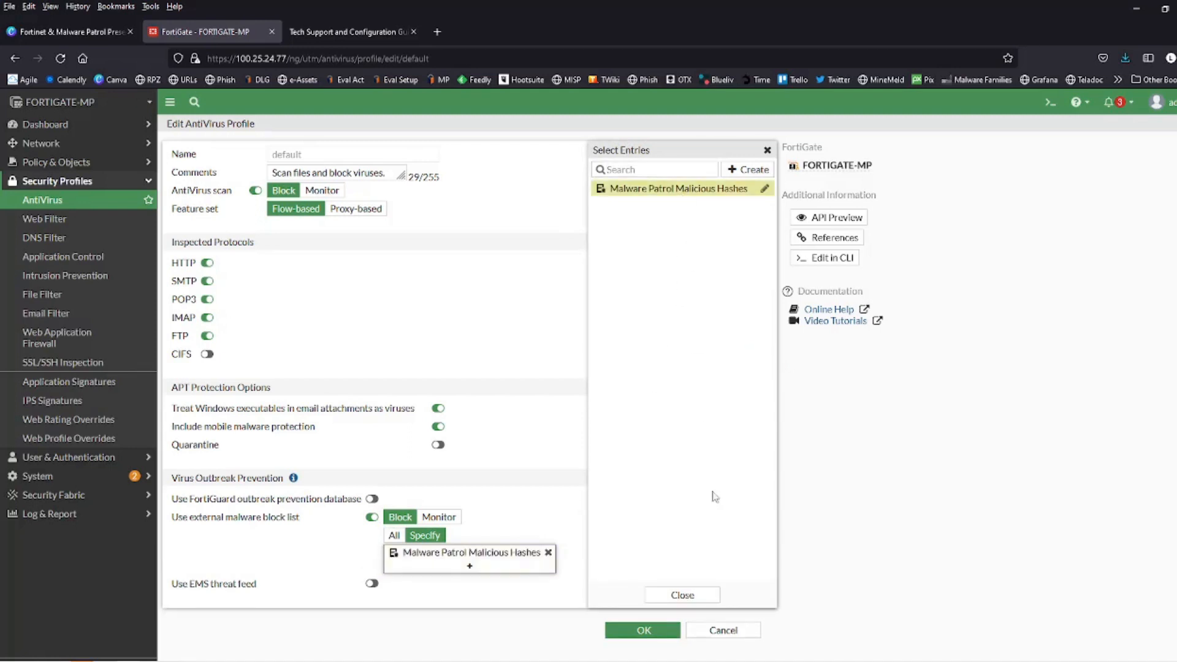
{"action": "left_click", "coordinate": [695, 596]}
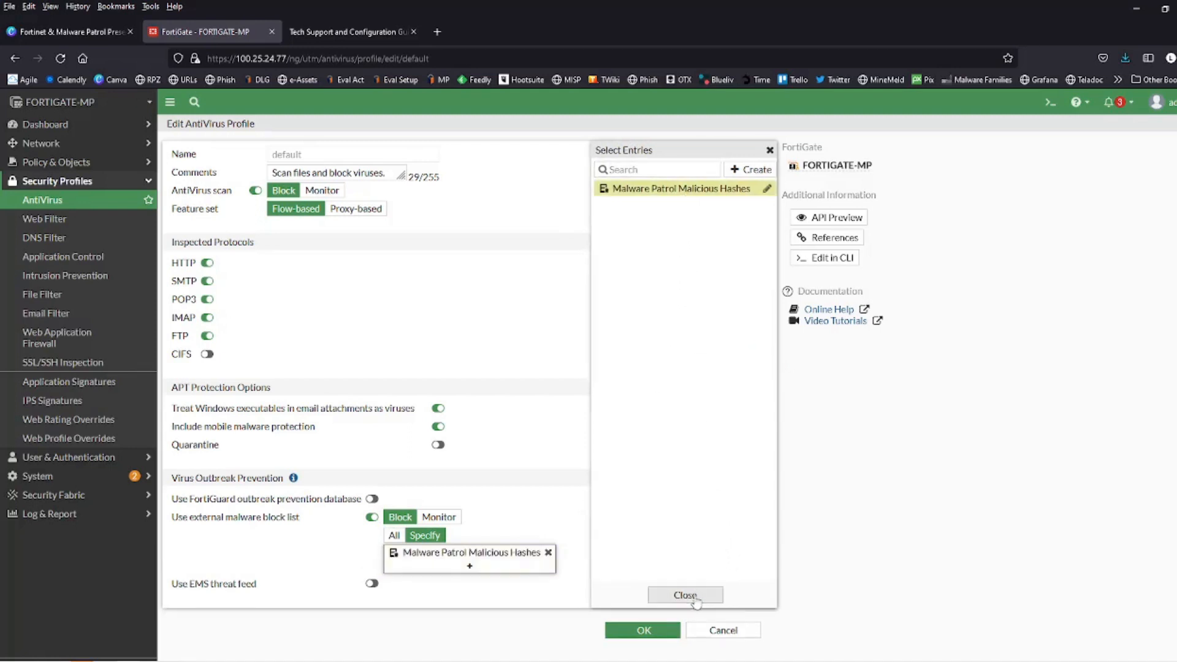
{"action": "left_click", "coordinate": [645, 631]}
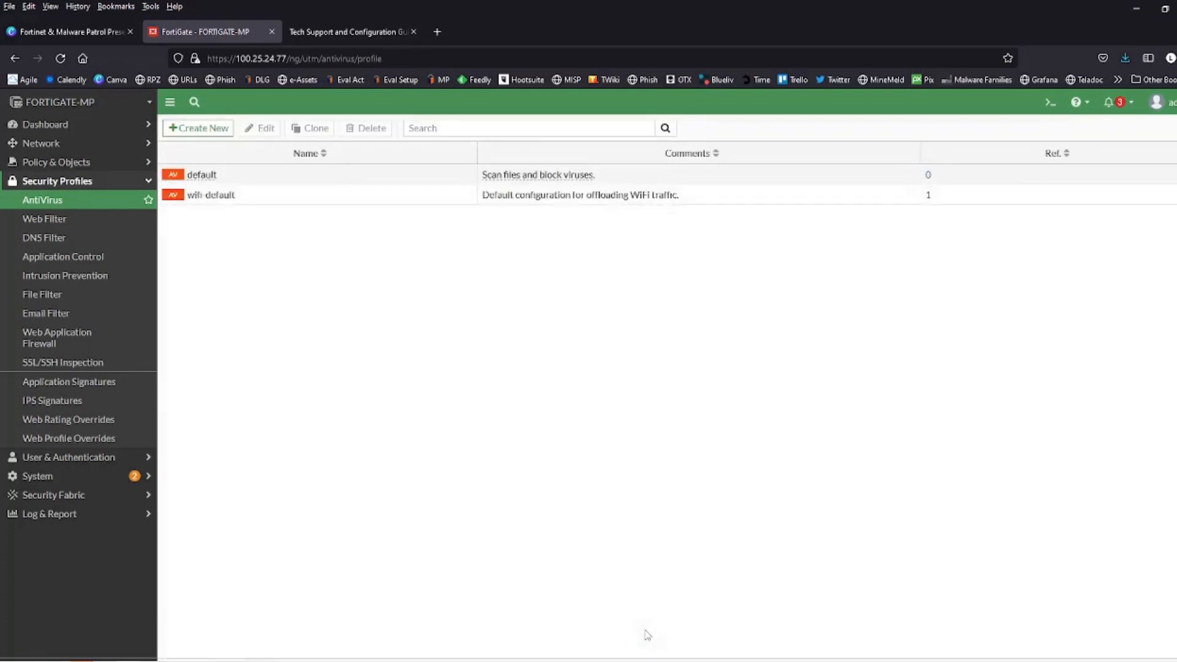
Step: In the default Web Filter profile, set the Malware Patrol Malware URLs remote category to Block and save the profile
{"action": "left_click", "coordinate": [45, 219]}
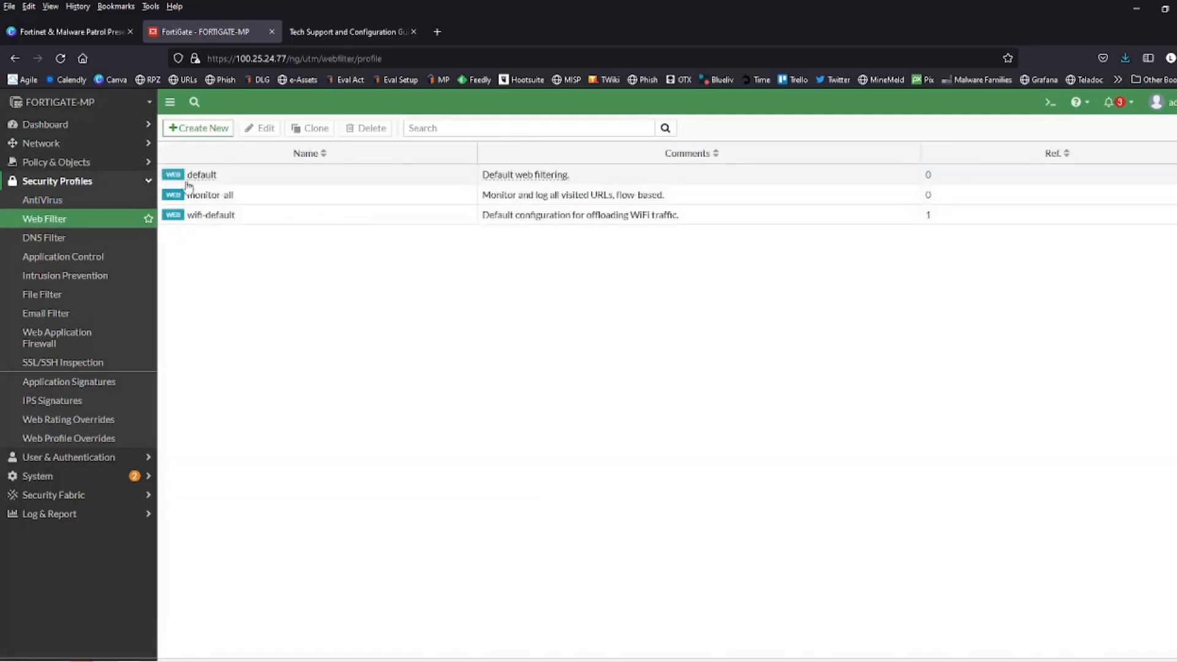
{"action": "double_click", "coordinate": [231, 177]}
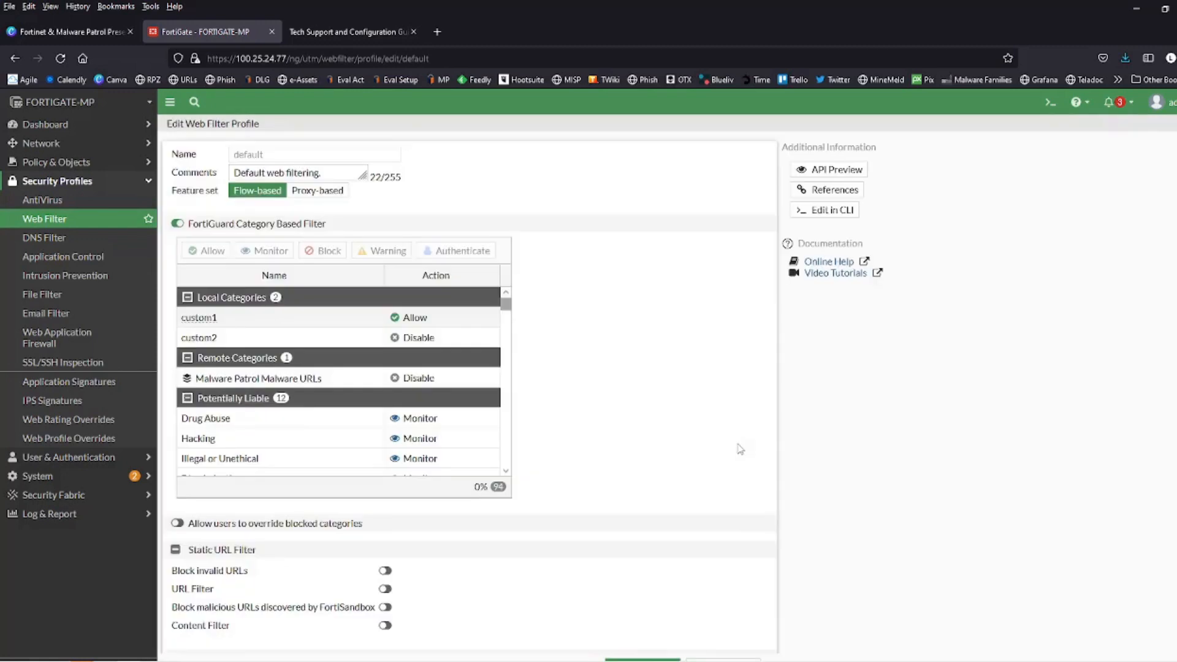
{"action": "mouse_move", "coordinate": [222, 378]}
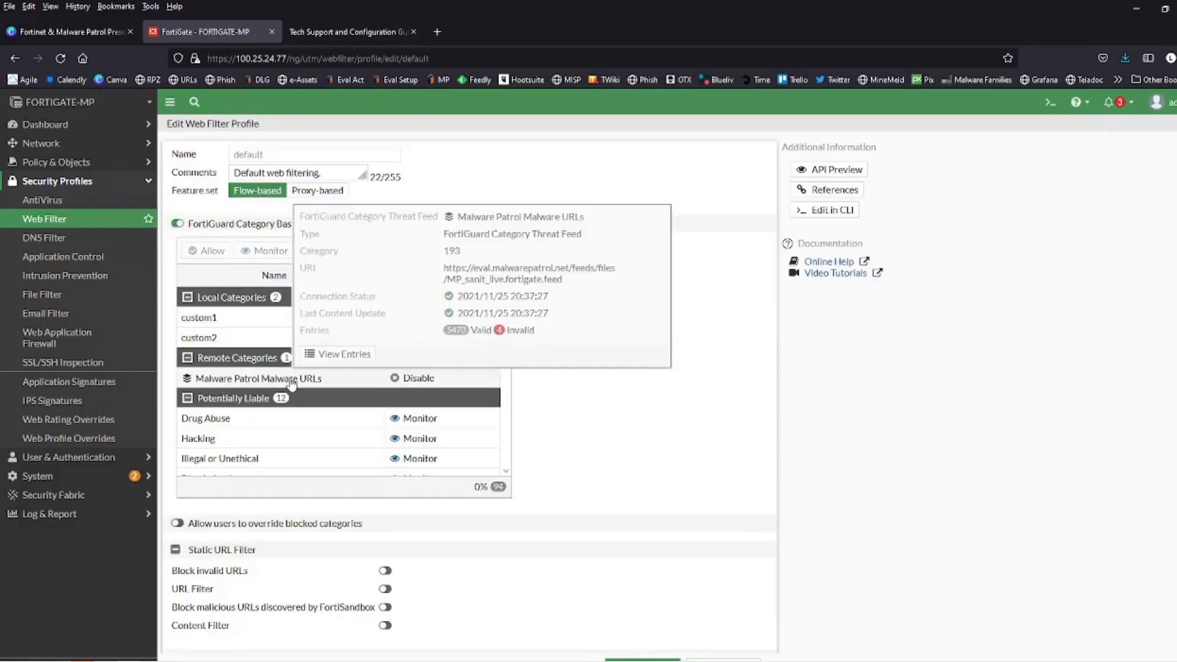
{"action": "left_click", "coordinate": [417, 380]}
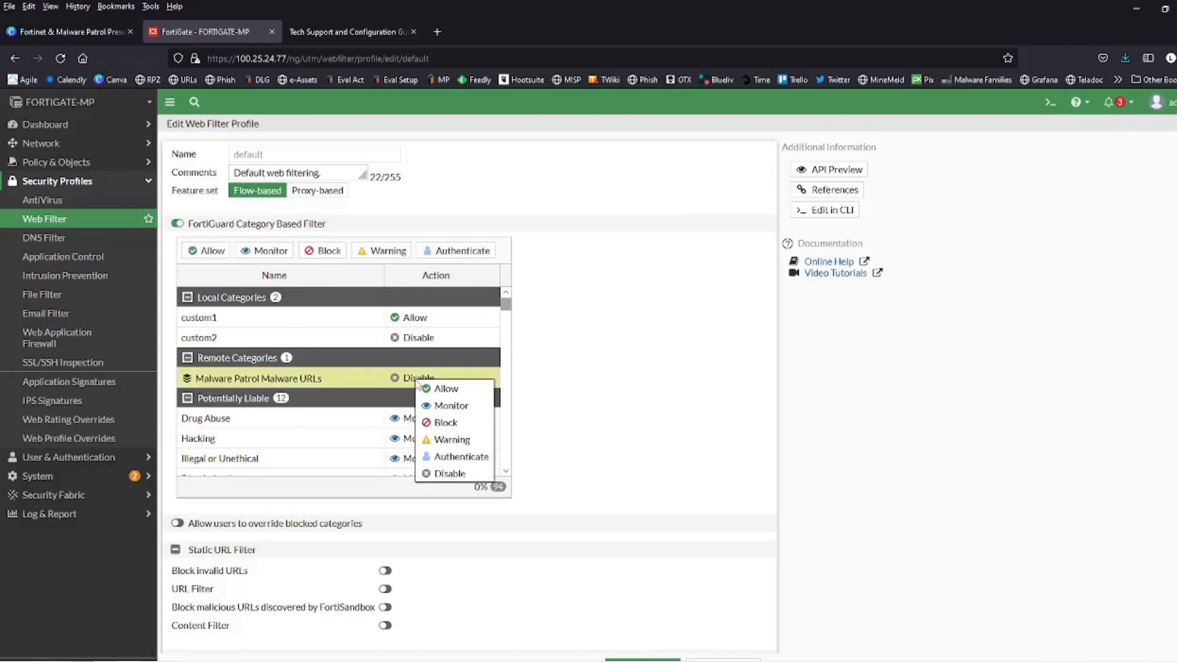
{"action": "left_click", "coordinate": [439, 423]}
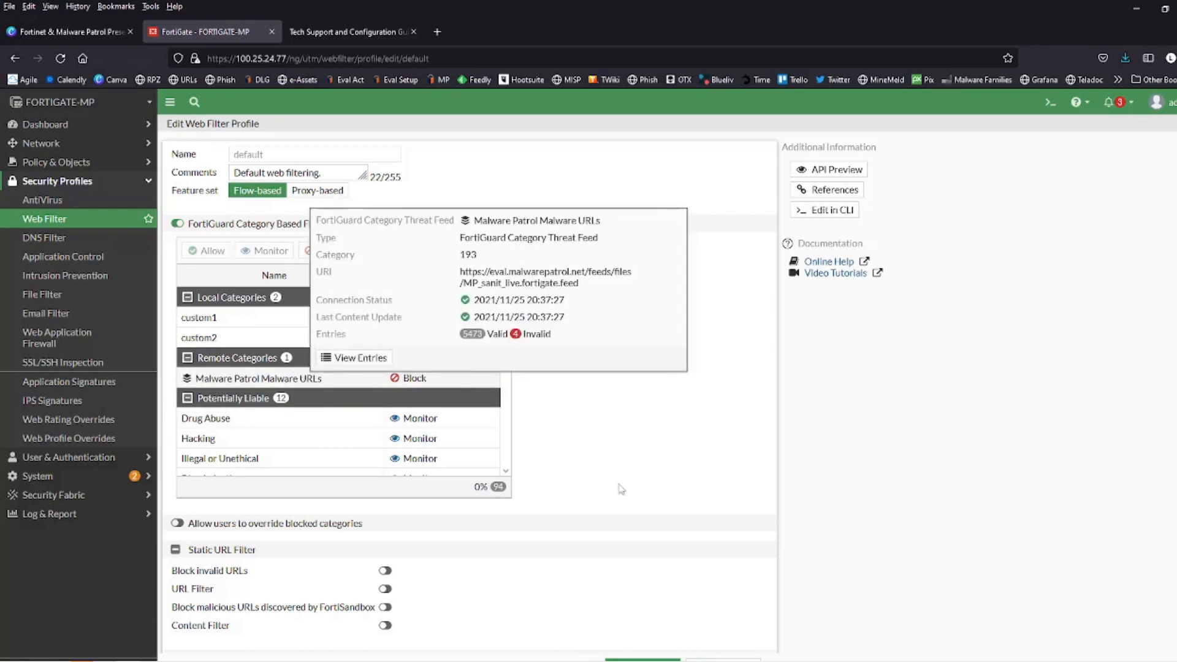
{"action": "scroll", "coordinate": [623, 489], "scroll_direction": "down", "scroll_amount": 1}
{"action": "scroll", "coordinate": [622, 488], "scroll_direction": "down", "scroll_amount": 4}
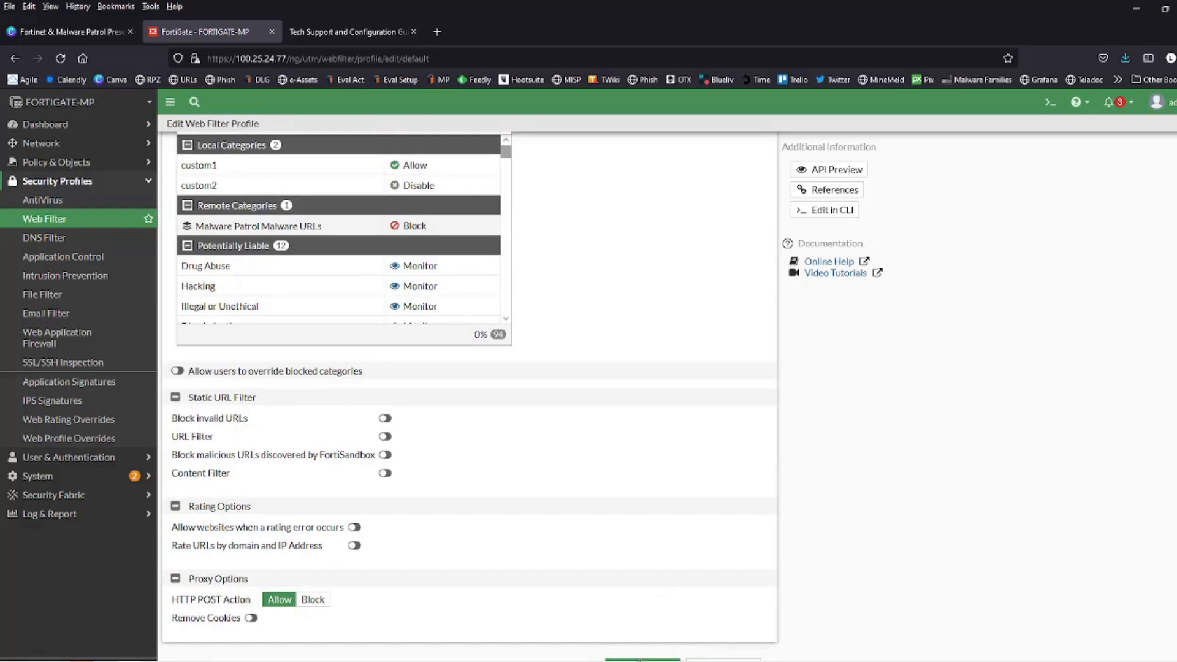
{"action": "left_click", "coordinate": [642, 659]}
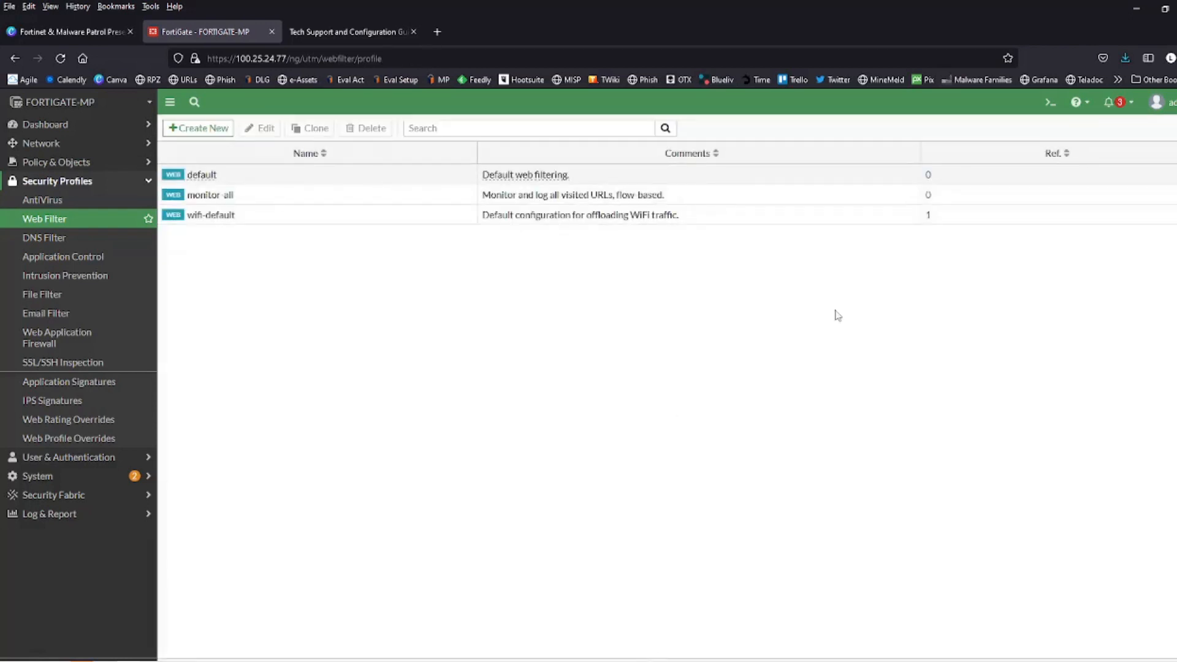
Step: In the default DNS Filter profile, set the Malware Patrol malicious domains remote category to Redirect to Block Portal and save the profile
{"action": "left_click", "coordinate": [43, 239]}
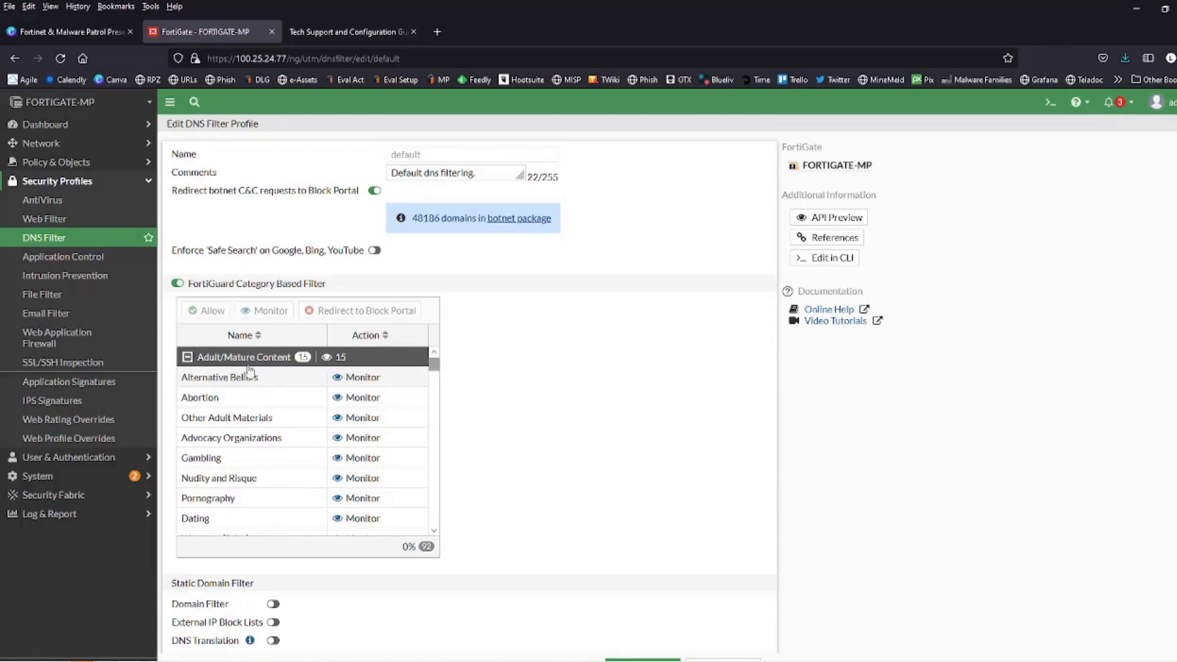
{"action": "left_click_drag", "start_coordinate": [434, 371], "coordinate": [439, 519]}
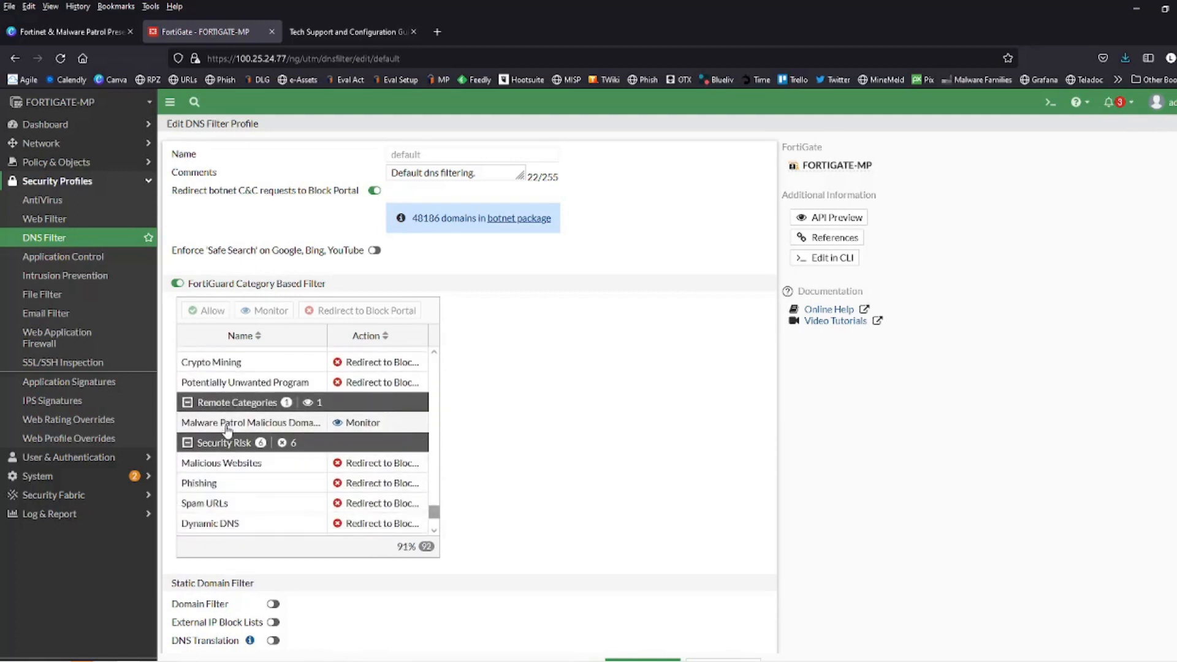
{"action": "right_click", "coordinate": [346, 429]}
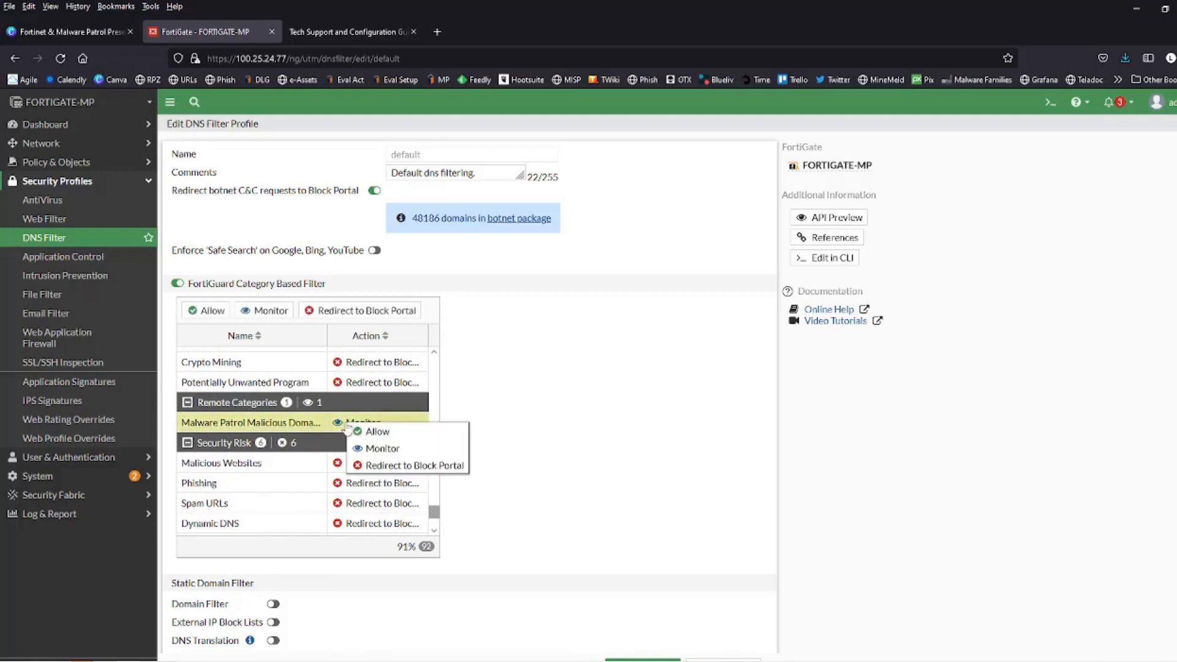
{"action": "left_click", "coordinate": [362, 469]}
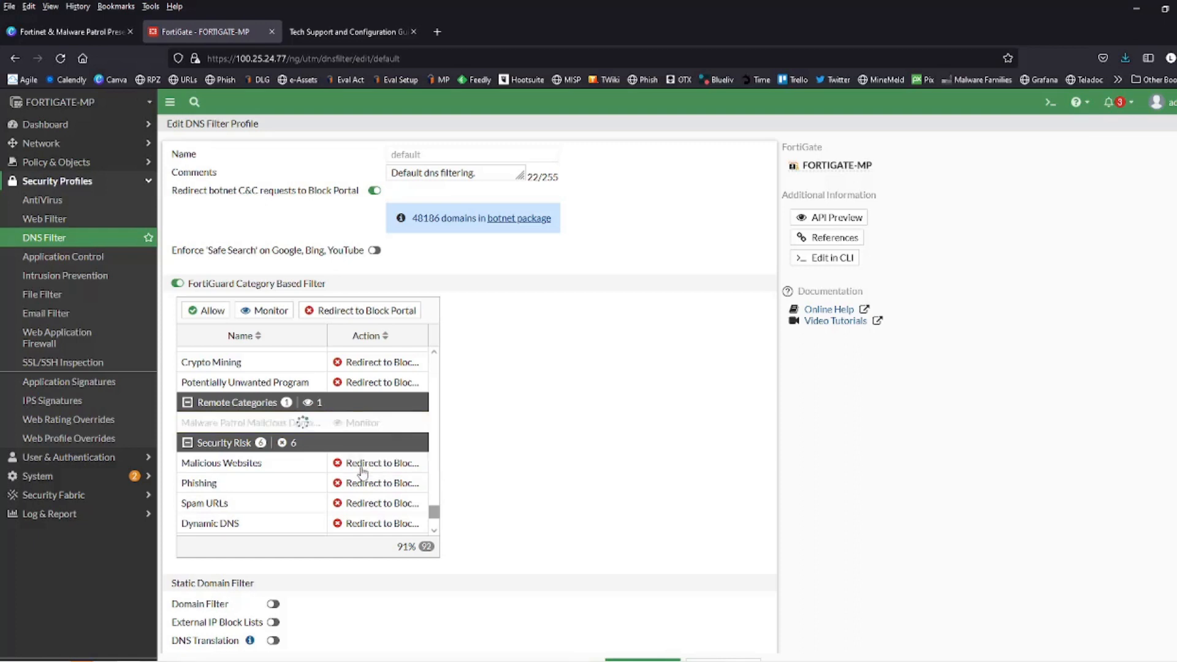
{"action": "right_click", "coordinate": [647, 645]}
{"action": "left_click", "coordinate": [600, 616]}
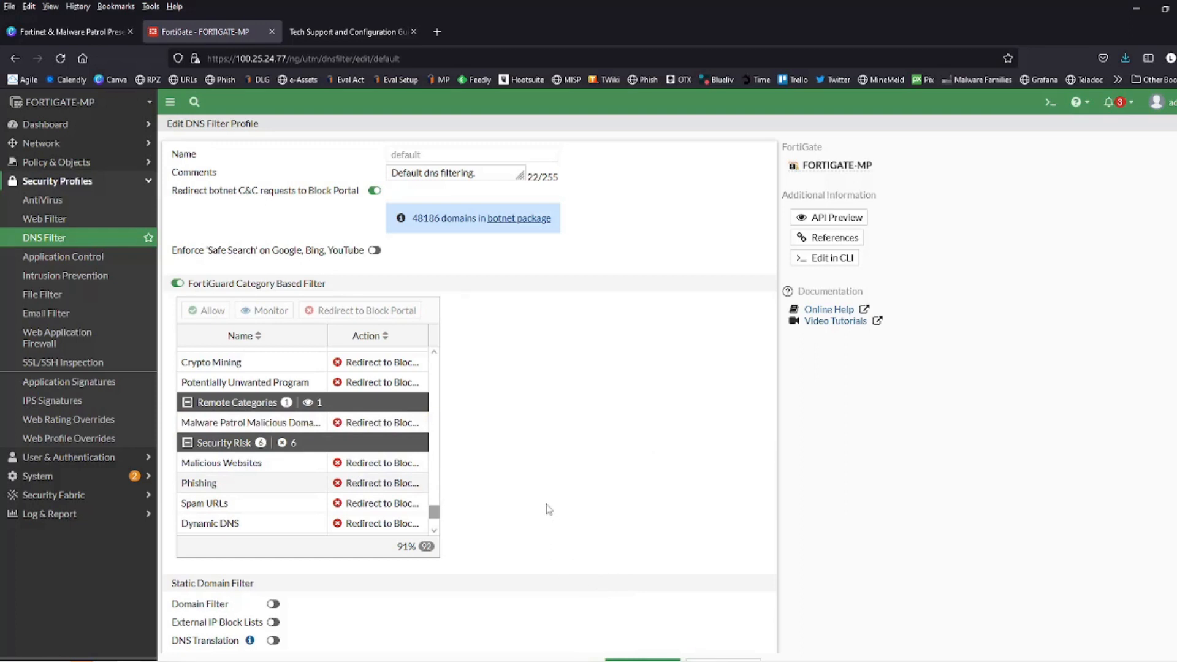
{"action": "left_click", "coordinate": [646, 658]}
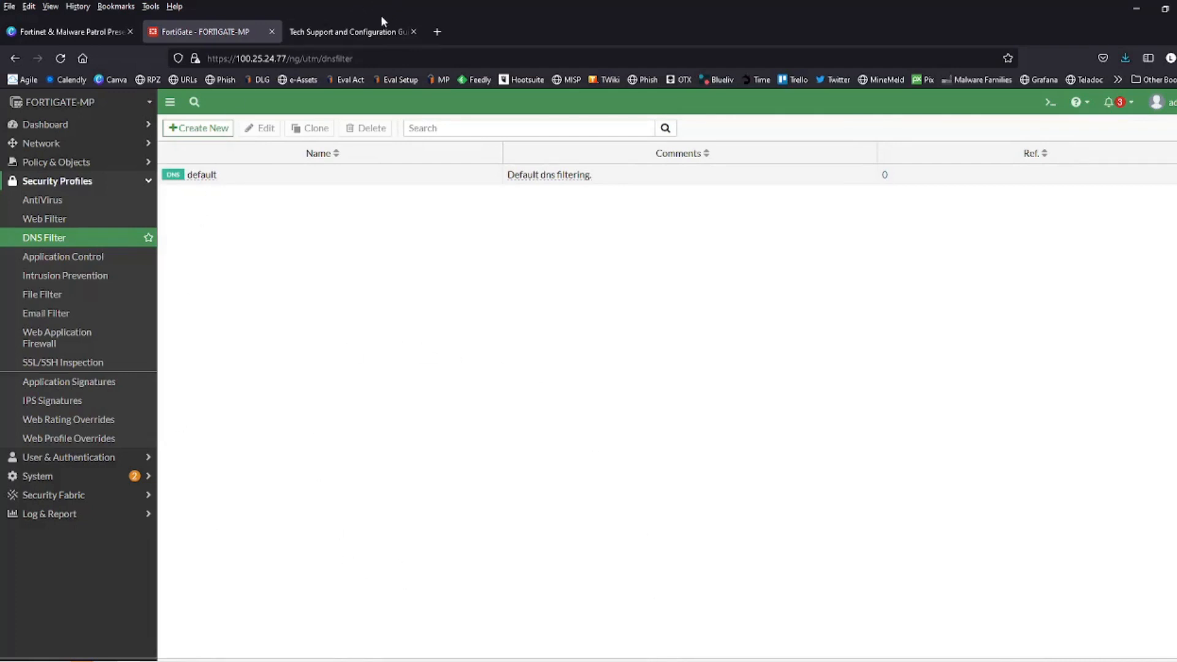
Step: Switch to the Malware Patrol Tech Support page and look through its list of configuration guides, including the FortiGate one
{"action": "left_click", "coordinate": [357, 34]}
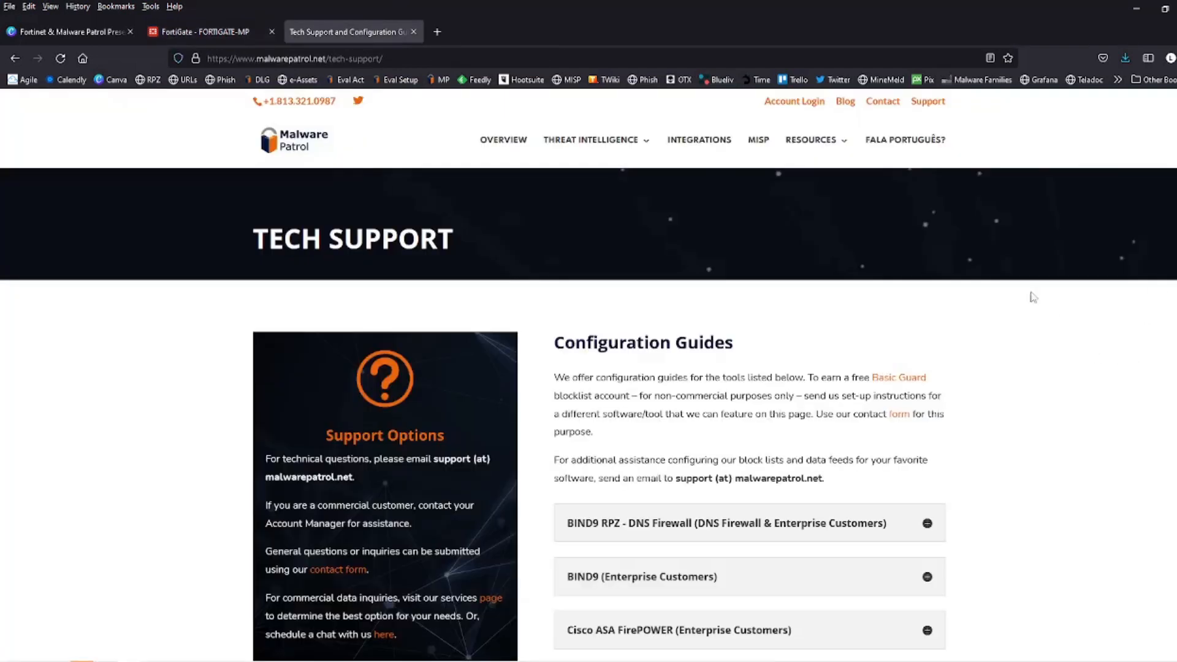
{"action": "mouse_move", "coordinate": [841, 142]}
{"action": "scroll", "coordinate": [1097, 385], "scroll_direction": "down", "scroll_amount": 5}
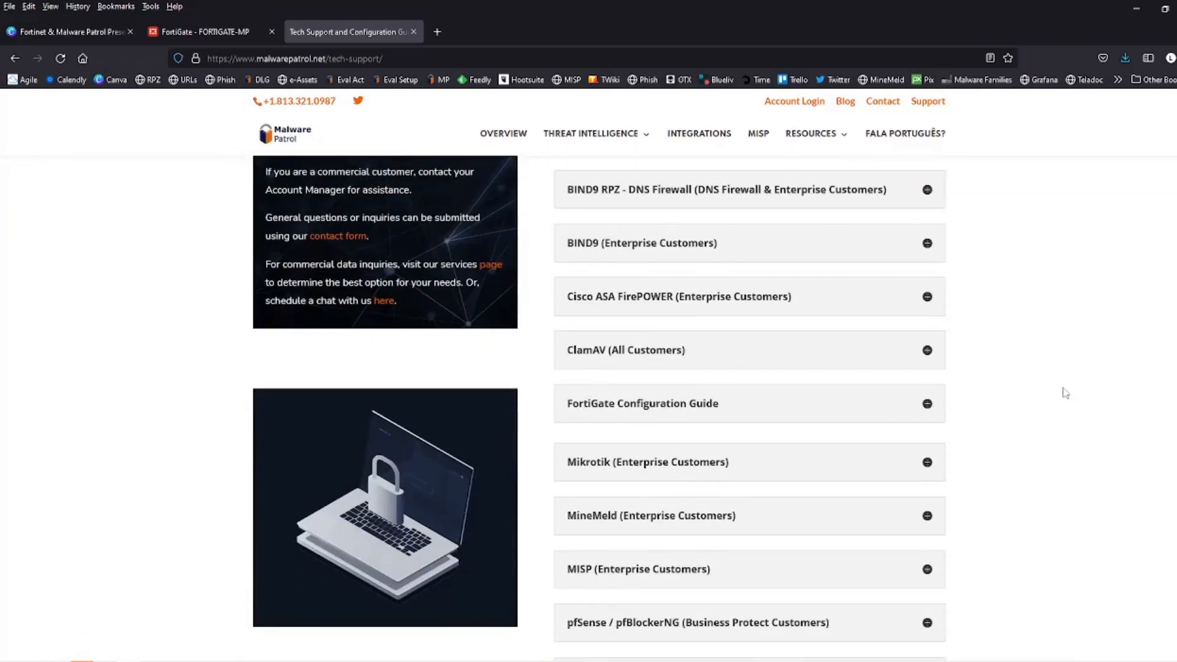
{"action": "scroll", "coordinate": [1065, 393], "scroll_direction": "up", "scroll_amount": 5}
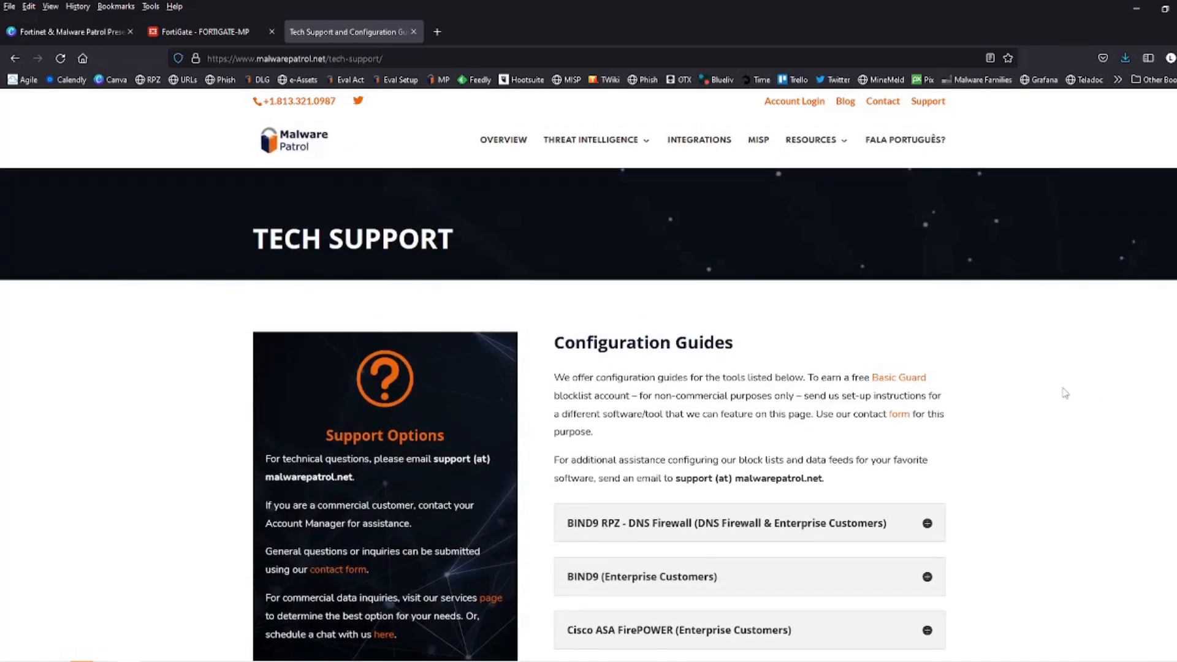